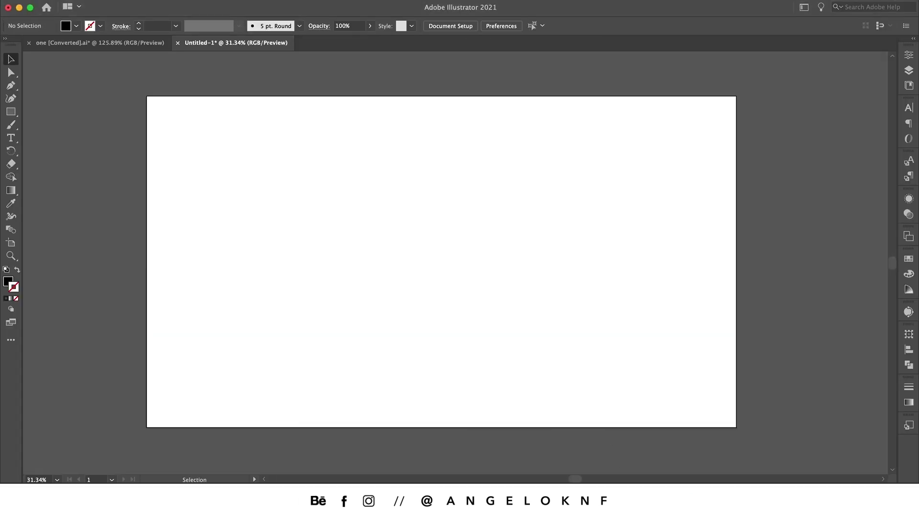
# Place the Diego Maradona lettering, trace it in Black and White ignoring white, and expand it.
pyautogui.moveTo(595, 417); pyautogui.dragTo(468, 270)
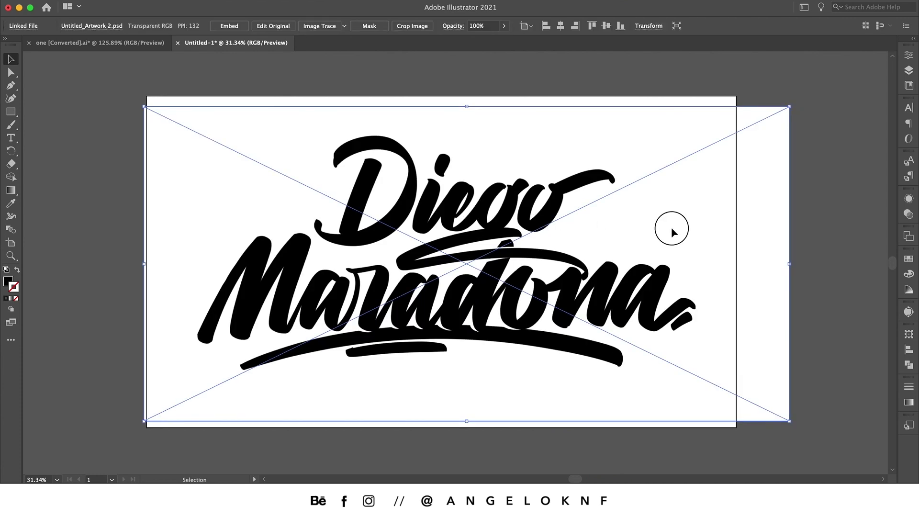
pyautogui.moveTo(672, 232); pyautogui.dragTo(662, 228)
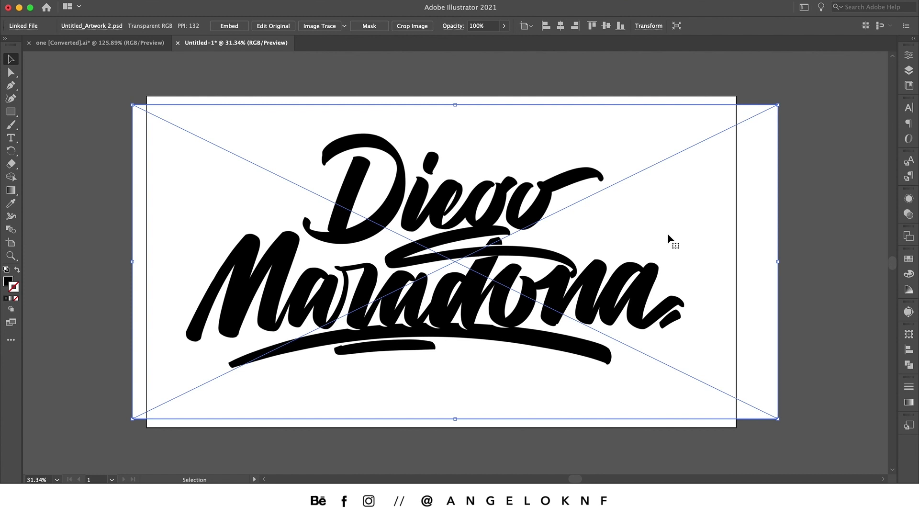
pyautogui.click(908, 315)
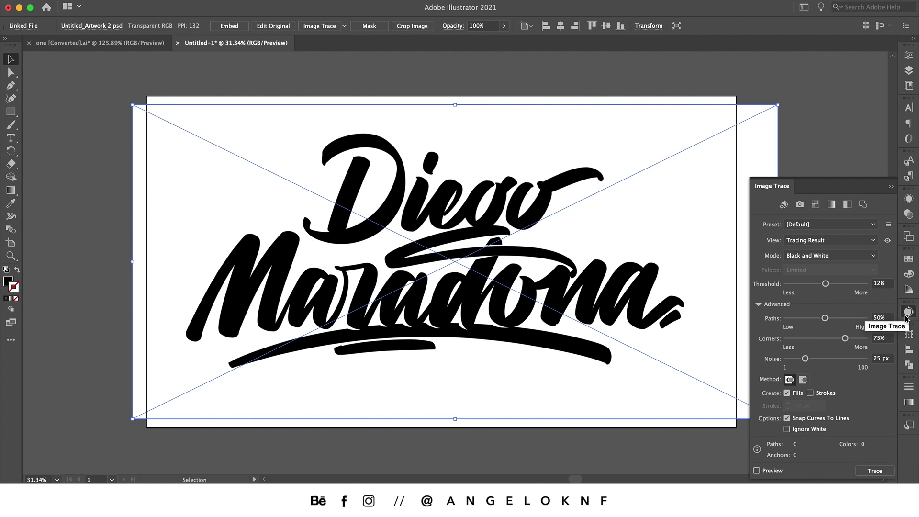
pyautogui.click(846, 204)
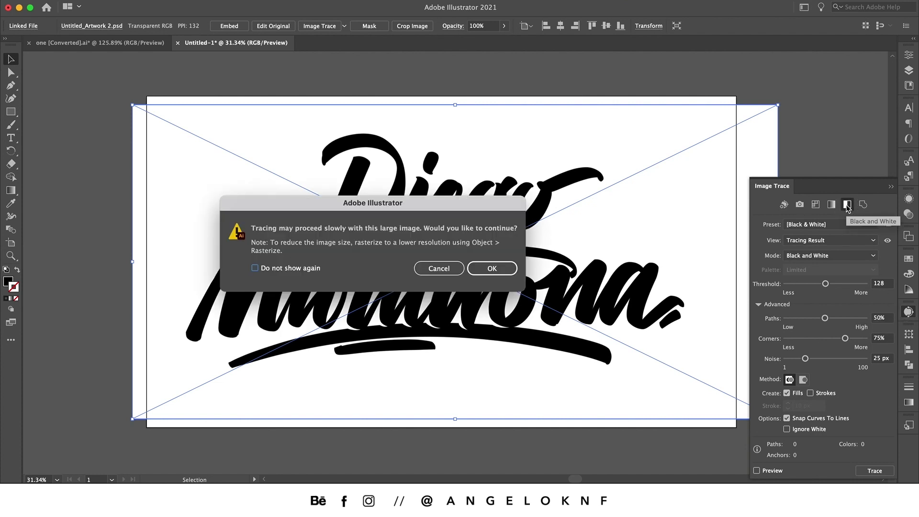
pyautogui.click(516, 269)
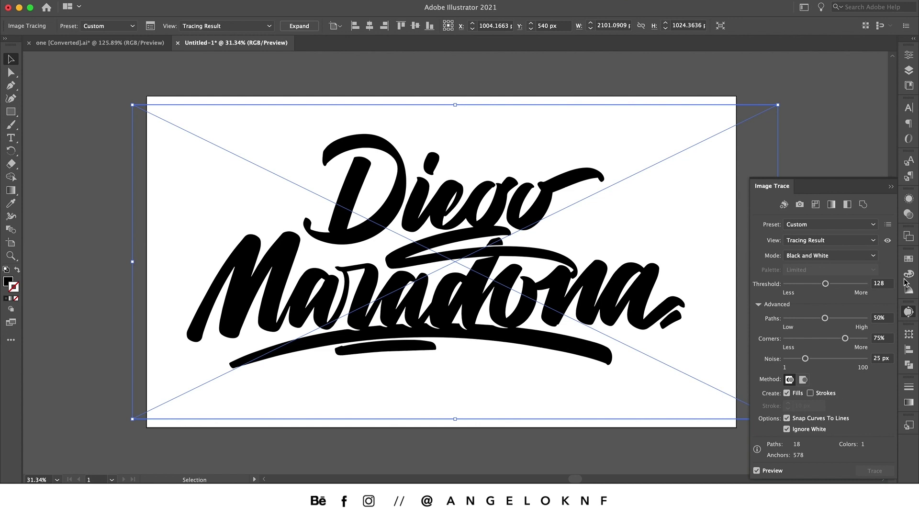
pyautogui.click(908, 312)
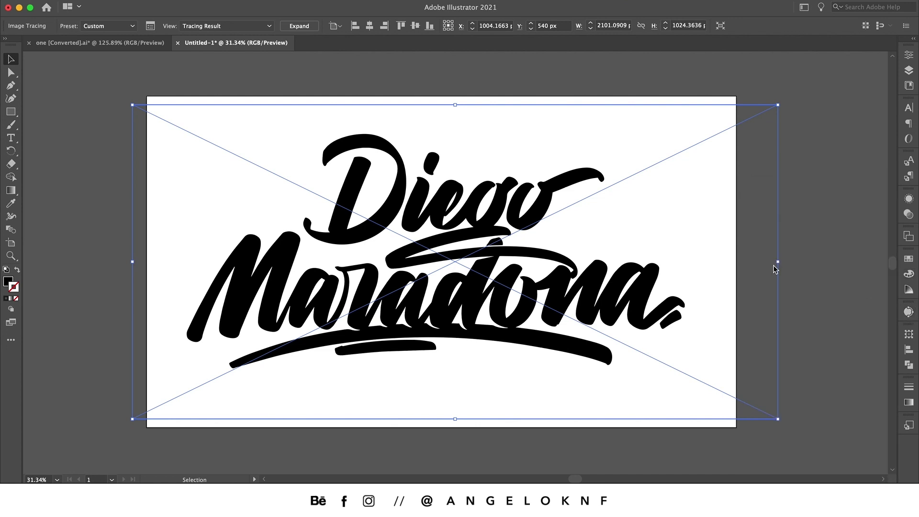
pyautogui.click(300, 26)
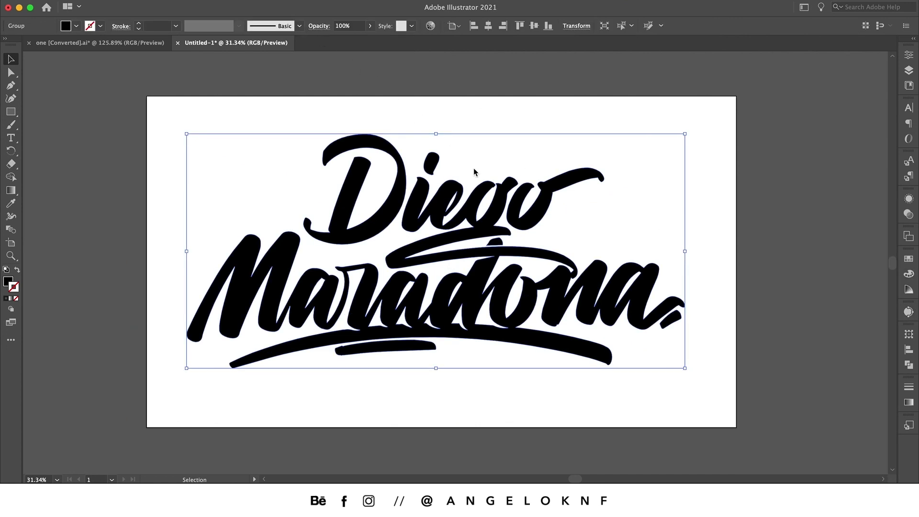
# Nudge the traced lettering into place, isolate and exit the group, then select the whole group.
pyautogui.moveTo(500, 234); pyautogui.dragTo(497, 240)
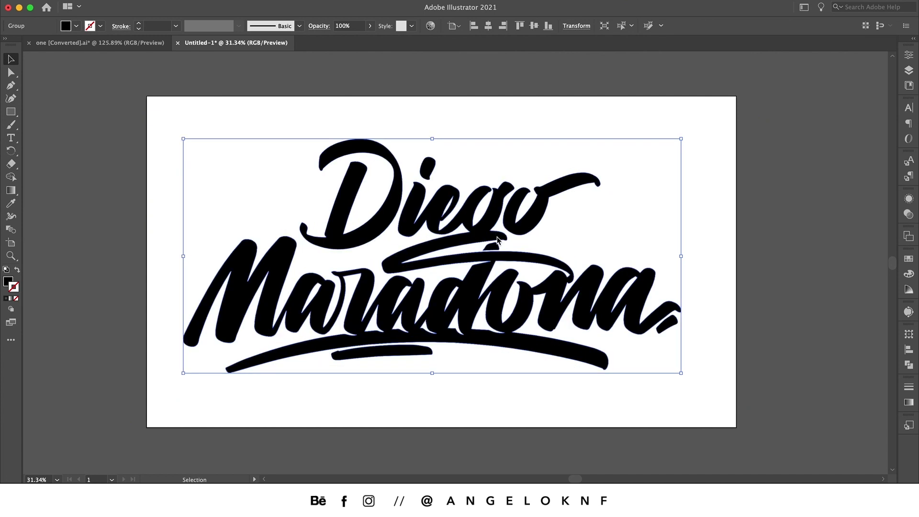
pyautogui.doubleClick(478, 233)
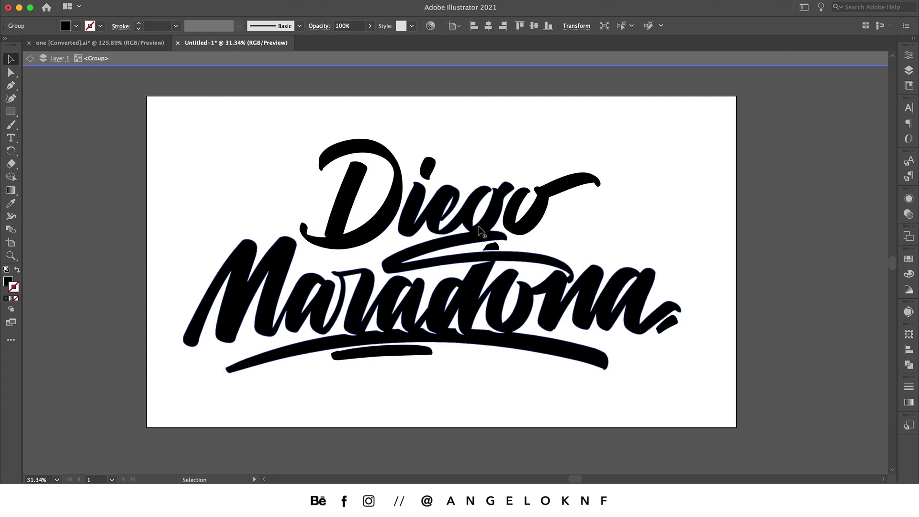
pyautogui.doubleClick(534, 152)
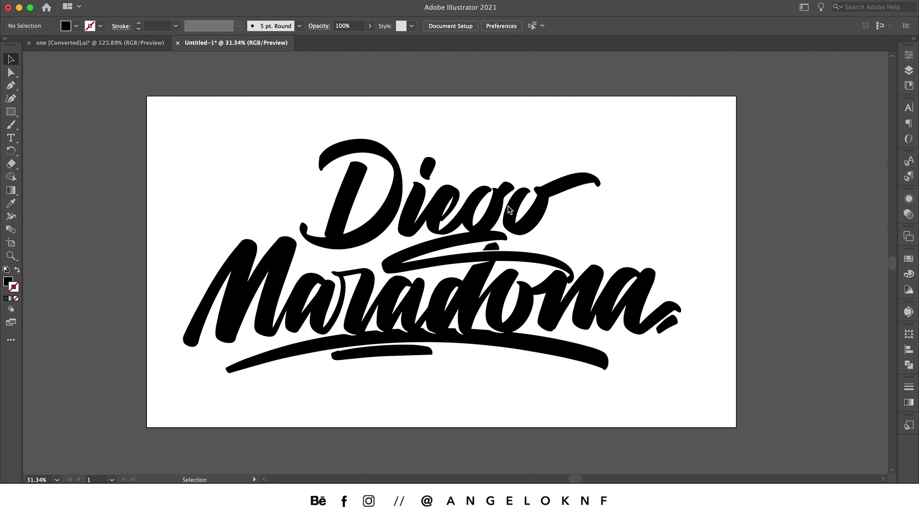
pyautogui.rightClick(493, 227)
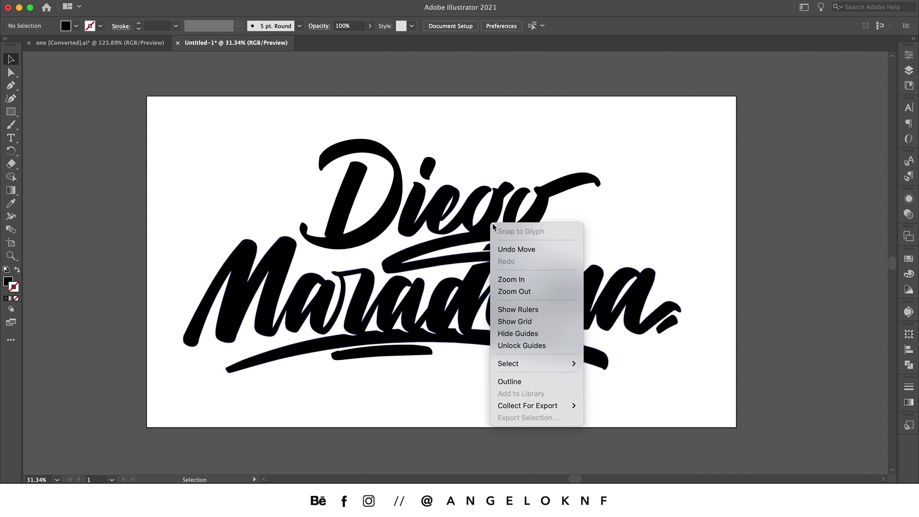
pyautogui.click(653, 200)
pyautogui.click(545, 225)
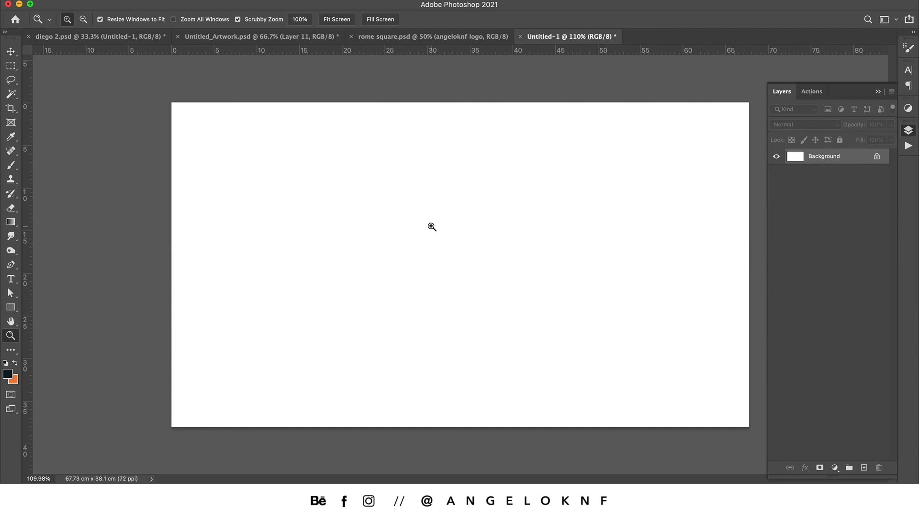
# Paste the lettering as pixels onto Untitled-1, commit it, and zoom to frame it.
pyautogui.press('super+v')
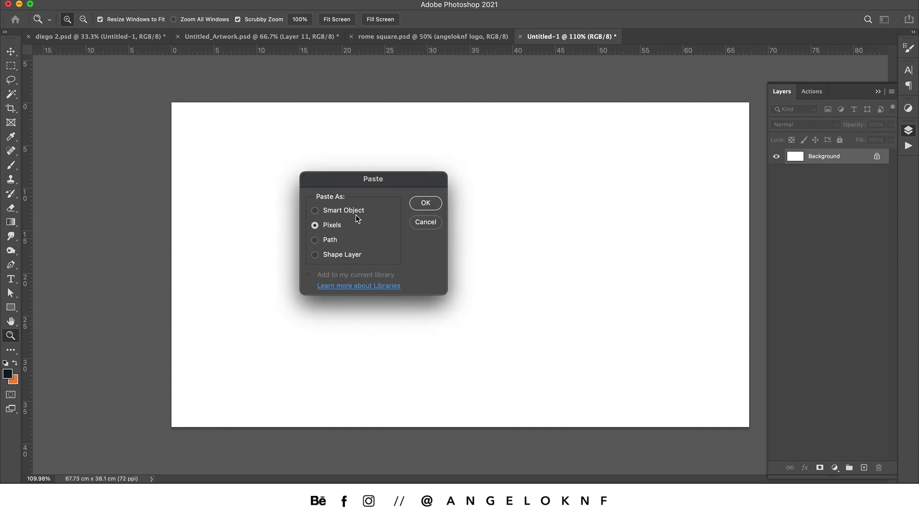
pyautogui.click(426, 203)
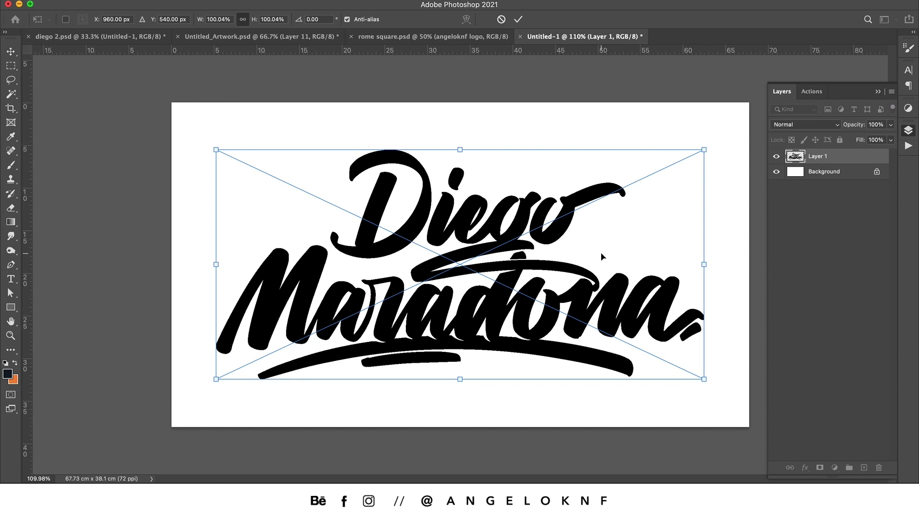
pyautogui.press('Return')
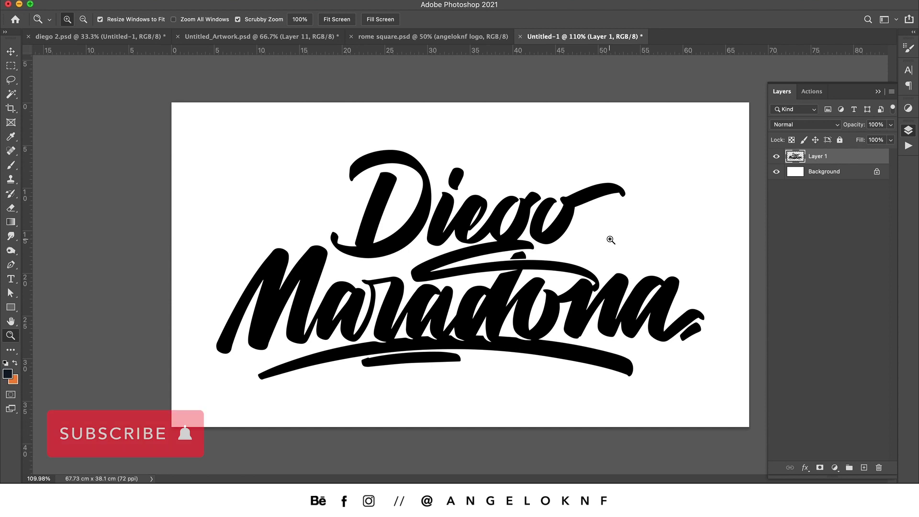
pyautogui.click(611, 239)
pyautogui.moveTo(562, 267); pyautogui.dragTo(464, 269)
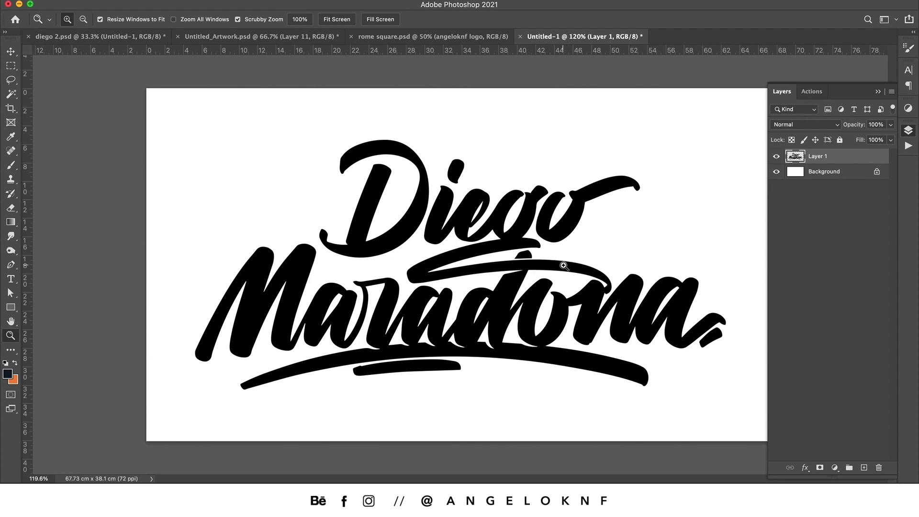
pyautogui.moveTo(552, 263); pyautogui.dragTo(549, 269)
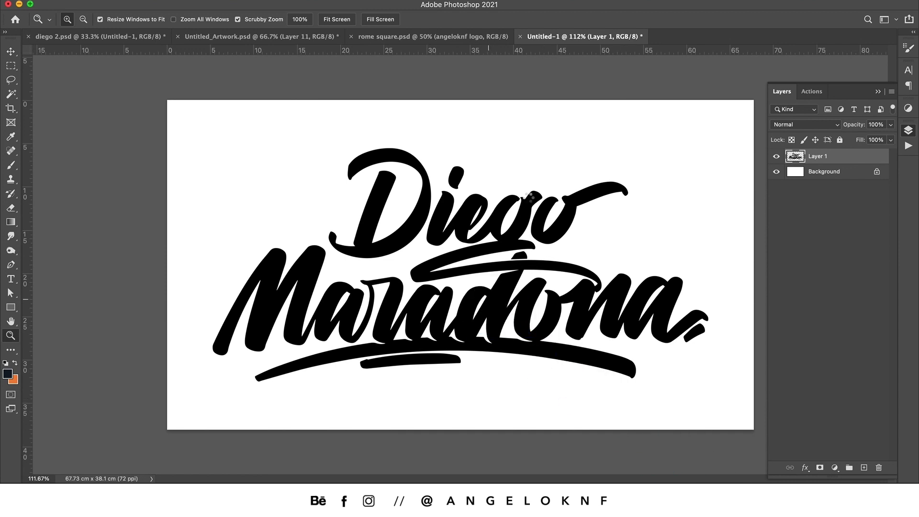
# Place a cloud photo beneath Layer 1 and scale and position it to cover the canvas.
pyautogui.moveTo(642, 415); pyautogui.dragTo(536, 221)
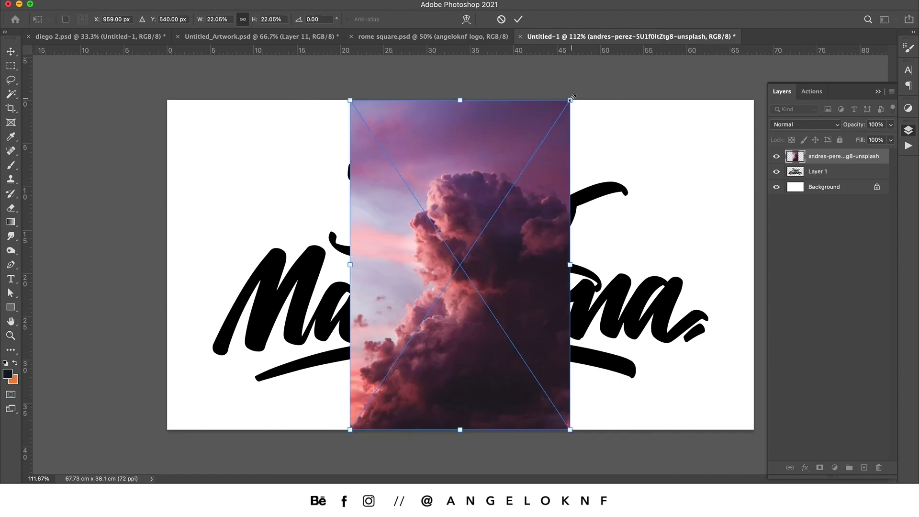
pyautogui.moveTo(848, 157); pyautogui.dragTo(854, 180)
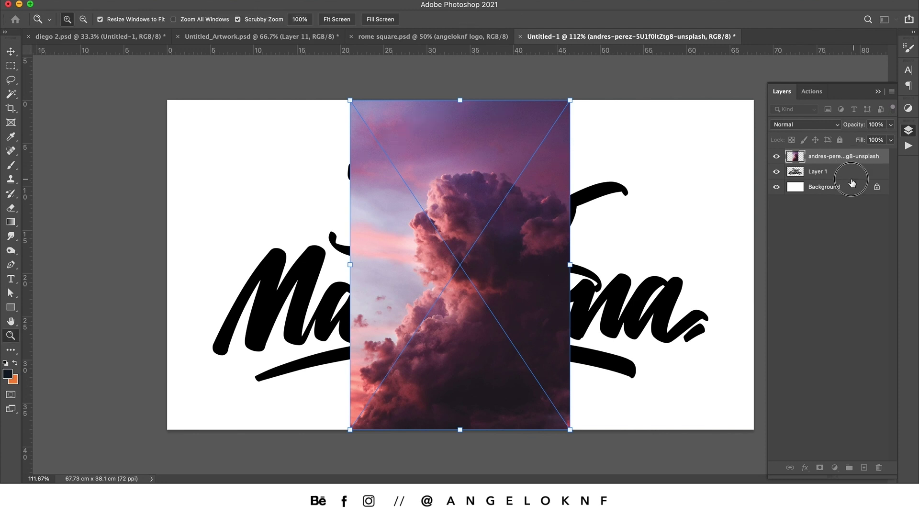
pyautogui.hotkey('ctrl', '-')
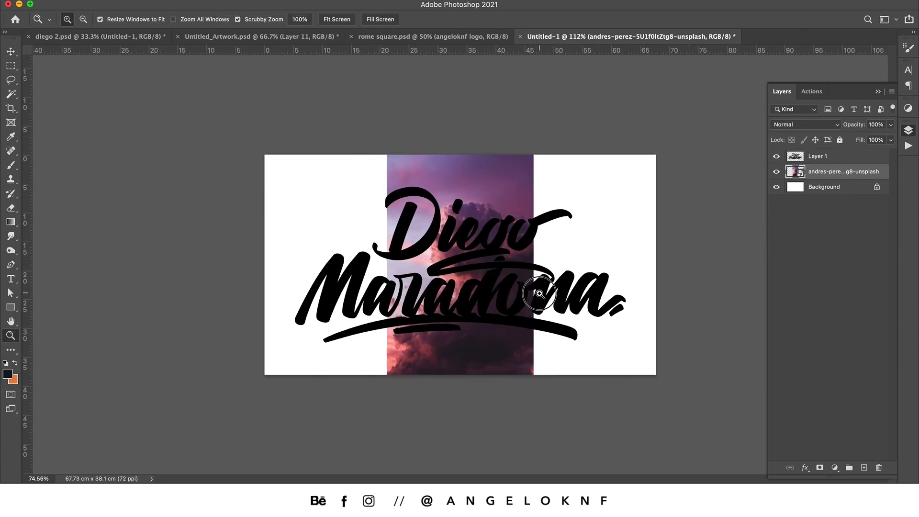
pyautogui.hotkey('ctrl', 't')
pyautogui.moveTo(533, 160)
pyautogui.mouseDown()
pyautogui.moveTo(642, 119)
pyautogui.moveTo(608, 178)
pyautogui.mouseUp()
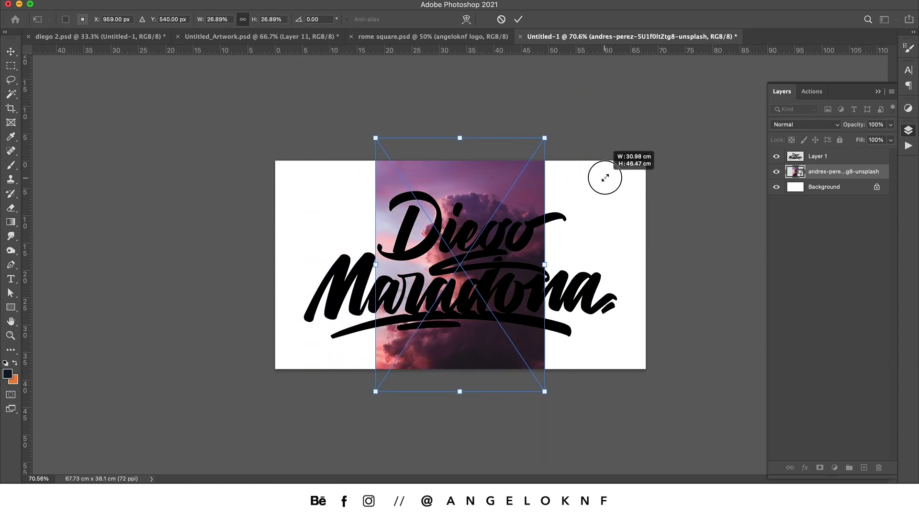
pyautogui.moveTo(581, 138)
pyautogui.mouseDown()
pyautogui.moveTo(647, 326)
pyautogui.moveTo(652, 382)
pyautogui.mouseUp()
pyautogui.moveTo(588, 181); pyautogui.dragTo(652, 137)
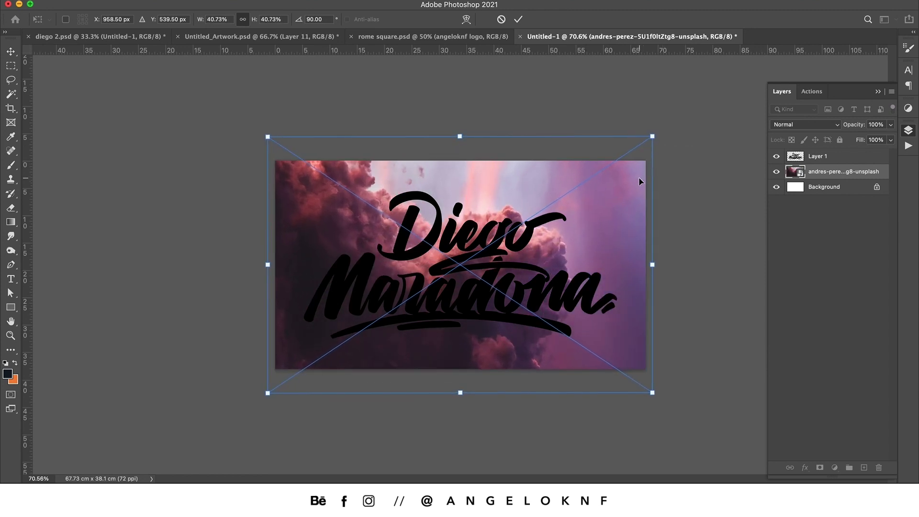
pyautogui.hotkey('ctrl', 'z')
pyautogui.hotkey('ctrl', 'z')
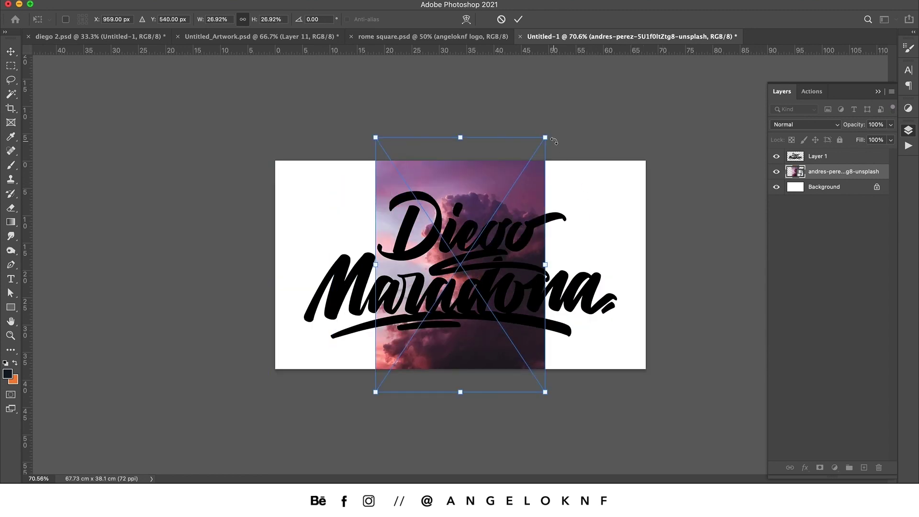
pyautogui.moveTo(546, 137); pyautogui.dragTo(702, 13)
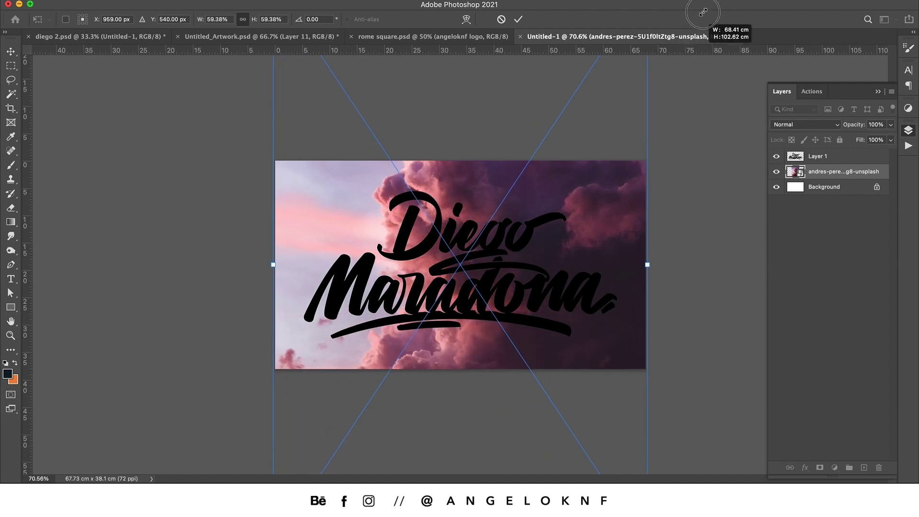
pyautogui.moveTo(702, 13); pyautogui.dragTo(698, 16)
pyautogui.moveTo(535, 234)
pyautogui.mouseDown()
pyautogui.moveTo(535, 326)
pyautogui.moveTo(532, 316)
pyautogui.mouseUp()
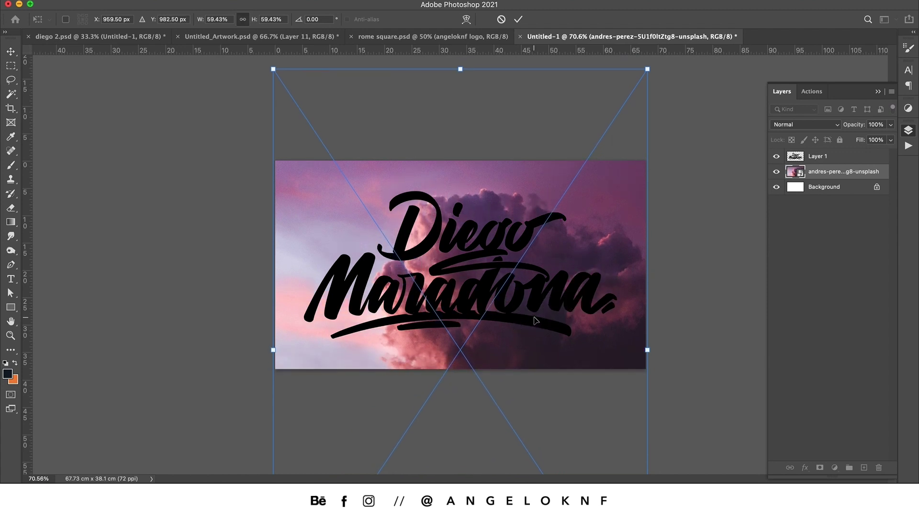
pyautogui.press('Return')
pyautogui.press('z')
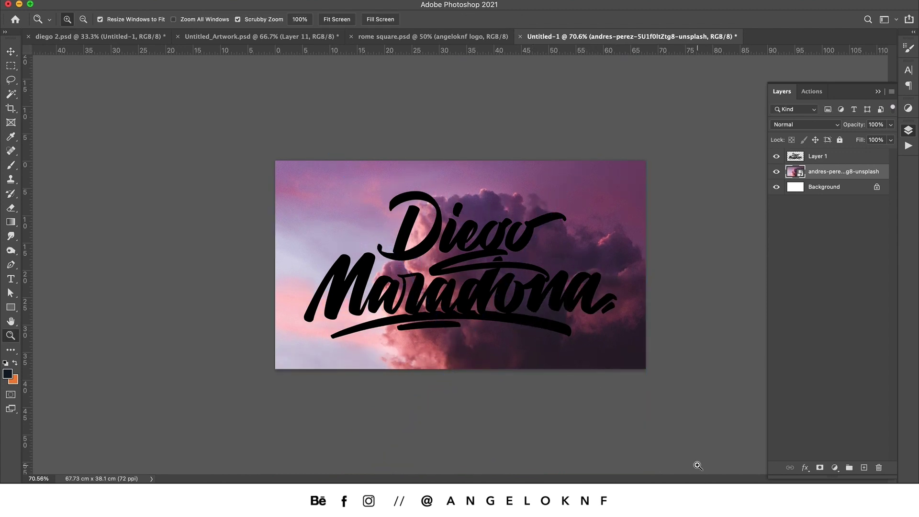
# Place a second cloud photo, enlarge it, move it up and tilt it about 9°.
pyautogui.moveTo(544, 312); pyautogui.dragTo(558, 242)
pyautogui.moveTo(528, 192)
pyautogui.mouseDown()
pyautogui.moveTo(536, 163)
pyautogui.moveTo(693, 10)
pyautogui.mouseUp()
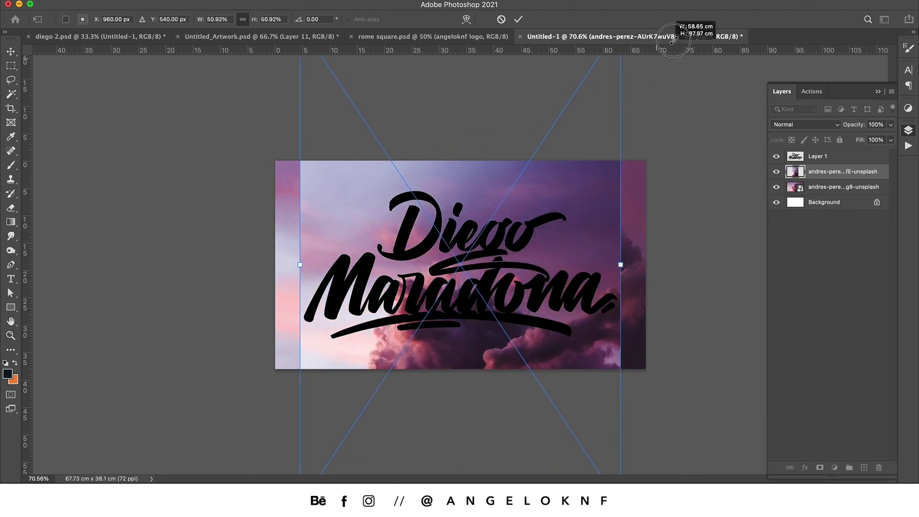
pyautogui.moveTo(553, 257); pyautogui.dragTo(558, 159)
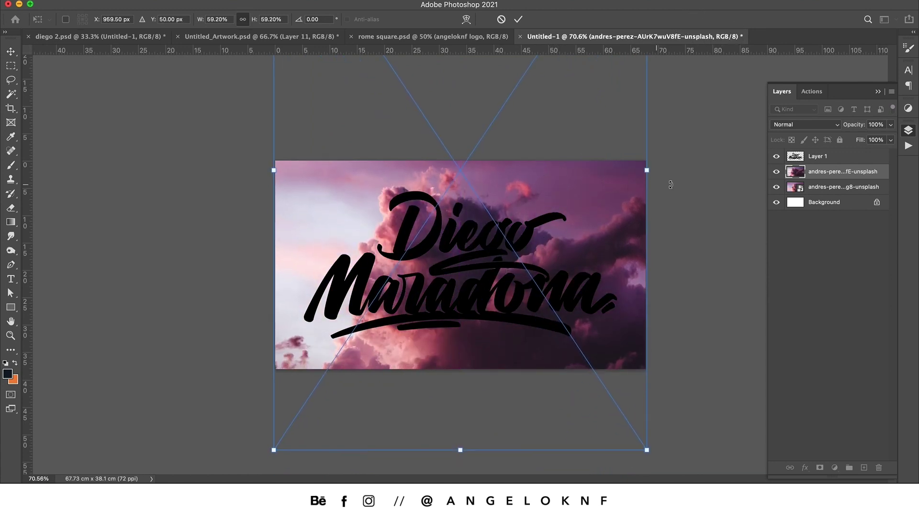
pyautogui.moveTo(701, 203)
pyautogui.mouseDown()
pyautogui.moveTo(653, 200)
pyautogui.moveTo(681, 207)
pyautogui.mouseUp()
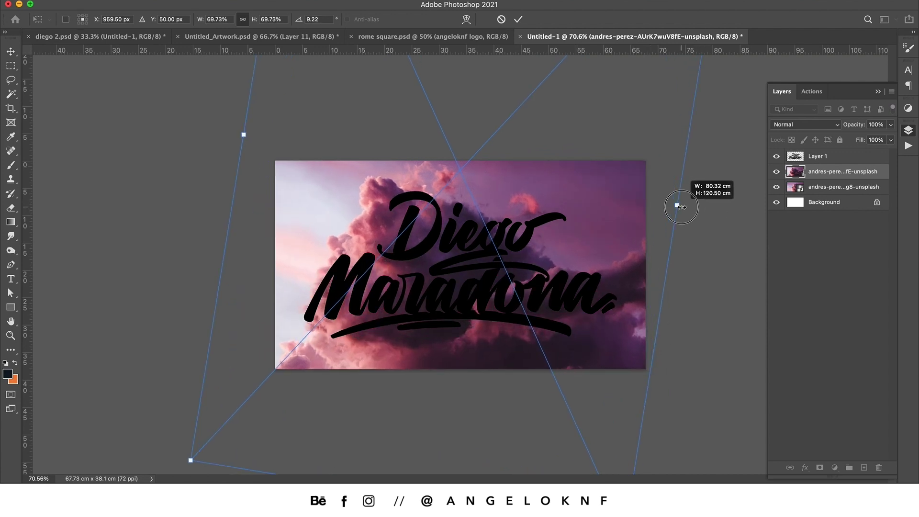
pyautogui.moveTo(681, 207); pyautogui.dragTo(676, 205)
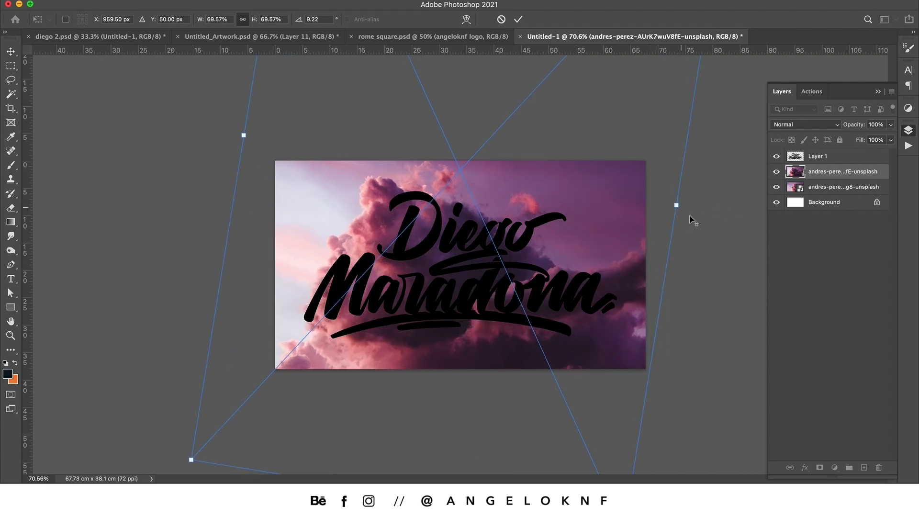
pyautogui.press('Return')
# Hide fE-unsplash, then rotate g8-unsplash about 42° and scale it to 68.97% to fill the canvas.
pyautogui.press('z')
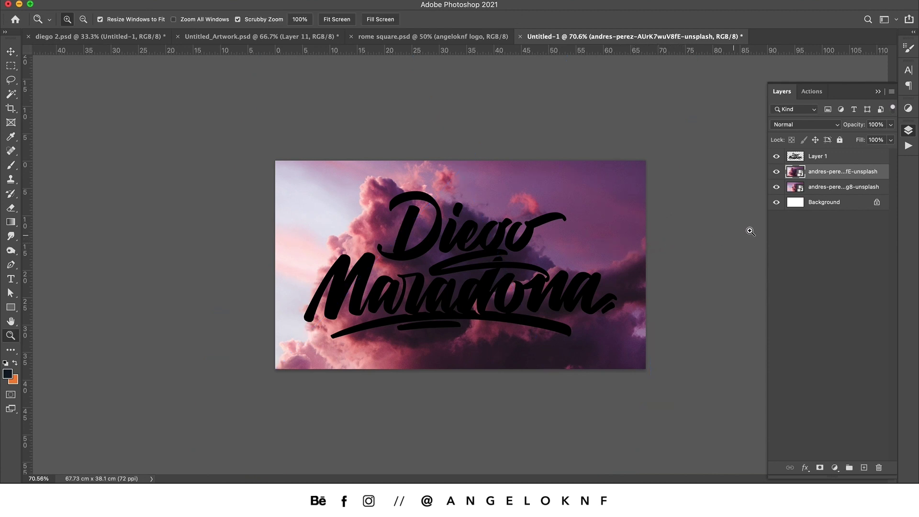
pyautogui.click(776, 172)
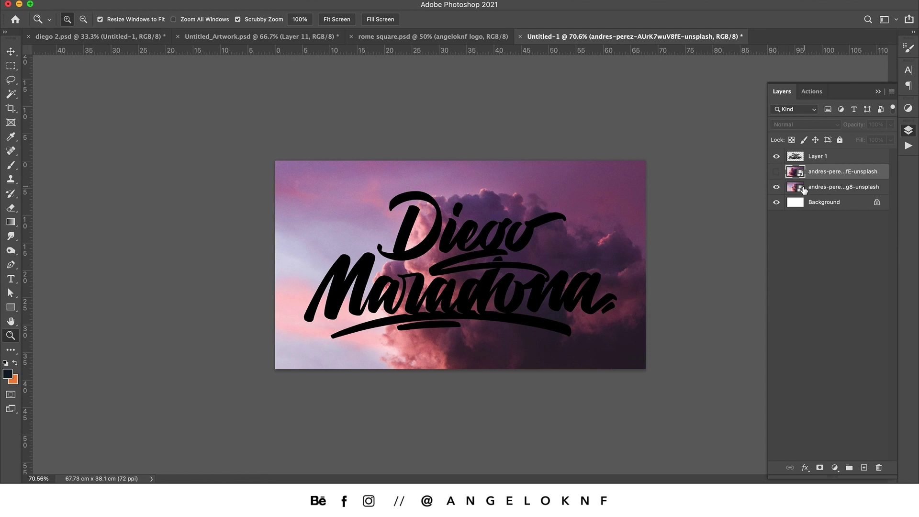
pyautogui.click(831, 194)
pyautogui.hotkey('ctrl', 't')
pyautogui.moveTo(694, 191)
pyautogui.mouseDown()
pyautogui.moveTo(726, 263)
pyautogui.moveTo(602, 268)
pyautogui.moveTo(596, 205)
pyautogui.mouseUp()
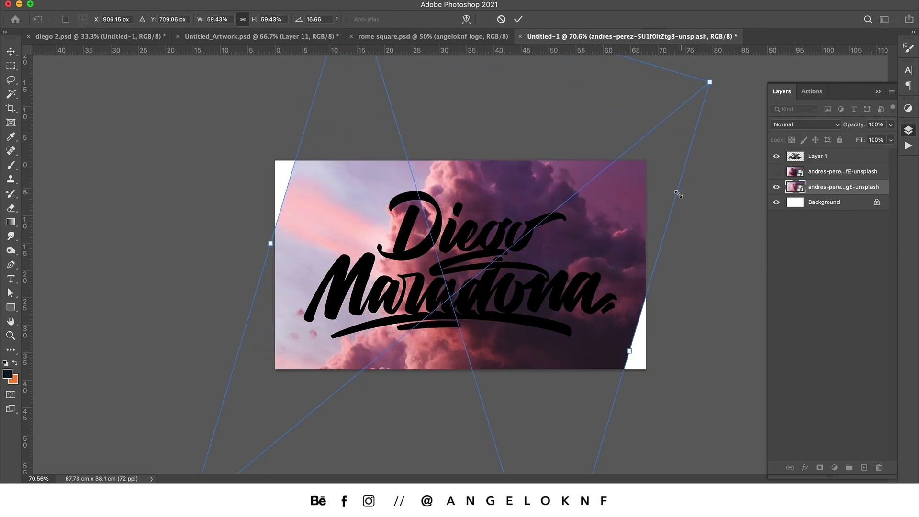
pyautogui.moveTo(678, 194); pyautogui.dragTo(716, 206)
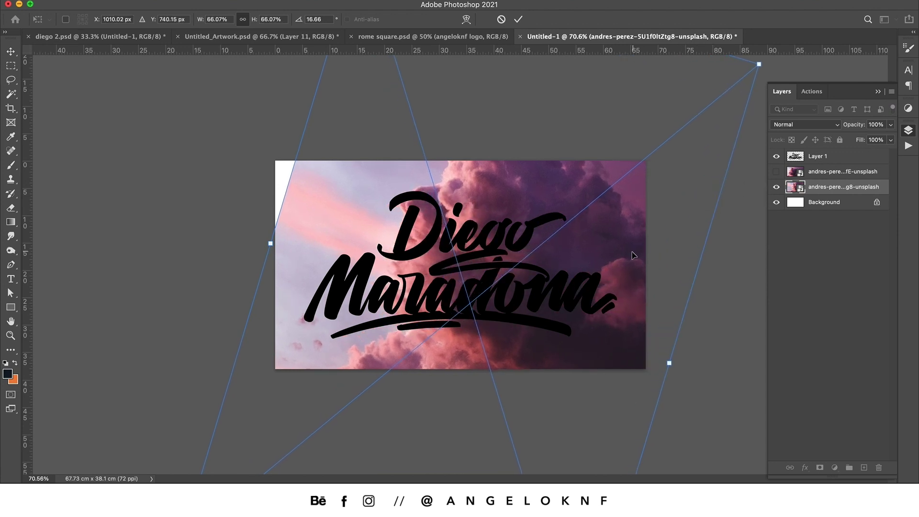
pyautogui.moveTo(633, 255); pyautogui.dragTo(607, 247)
pyautogui.moveTo(721, 259); pyautogui.dragTo(725, 343)
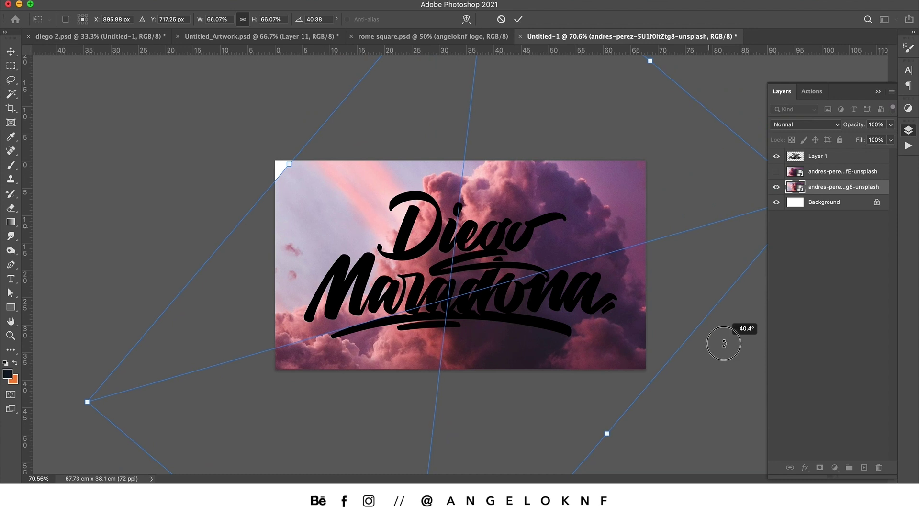
pyautogui.moveTo(724, 343); pyautogui.dragTo(721, 353)
pyautogui.moveTo(294, 160); pyautogui.dragTo(281, 146)
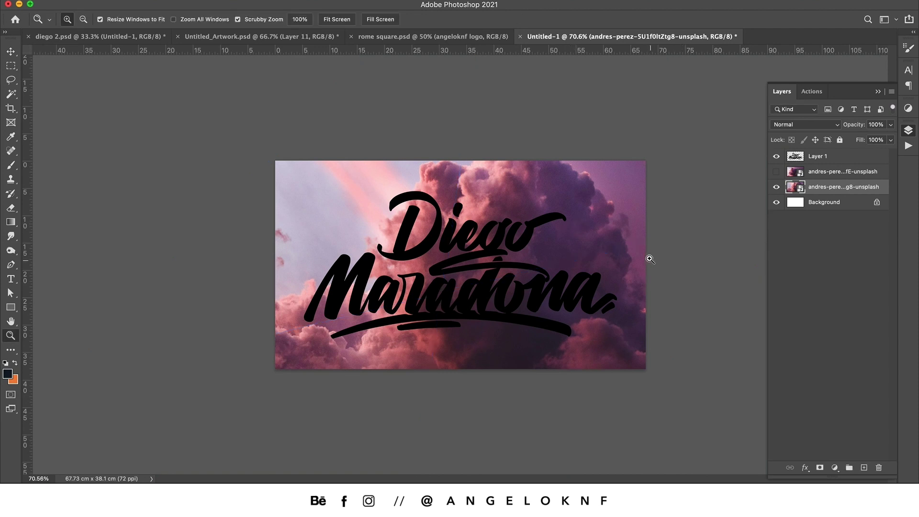
# Give Layer 1 a white Color Overlay layer style so the lettering shows white.
pyautogui.click(857, 162)
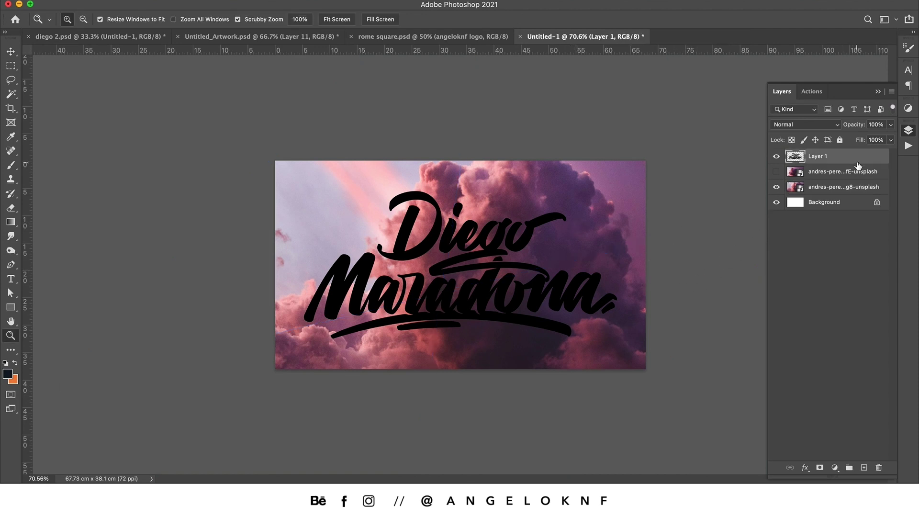
pyautogui.rightClick(845, 158)
pyautogui.click(784, 85)
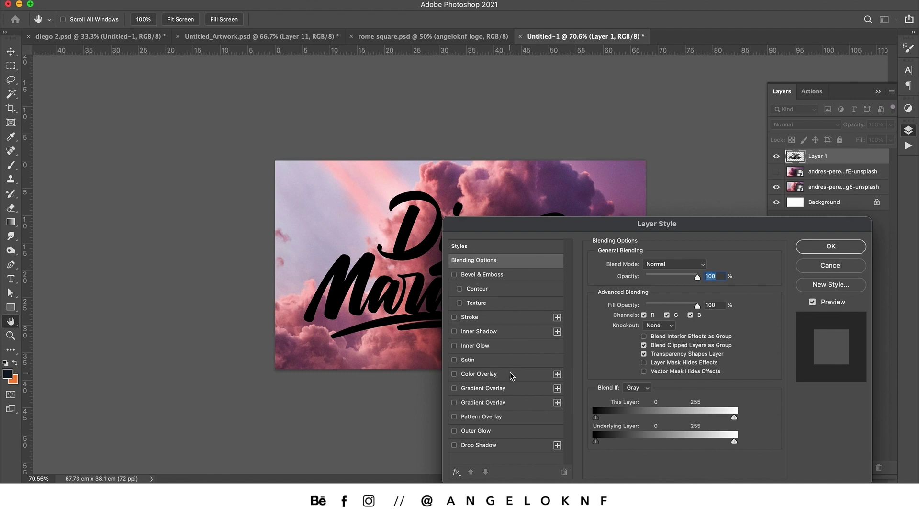
pyautogui.click(479, 374)
pyautogui.click(820, 247)
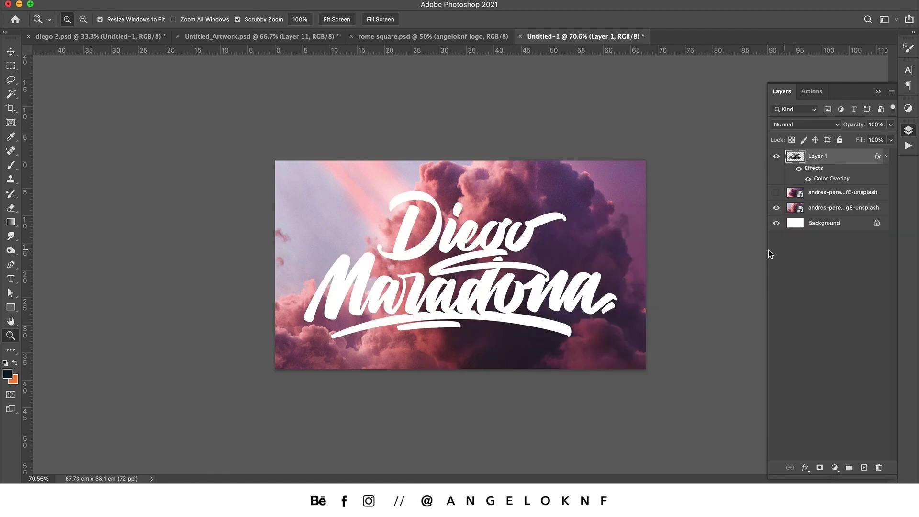
pyautogui.press('z')
pyautogui.click(834, 209)
# Add a Hue/Saturation adjustment with Colorize on, hue 214 and saturation 46, over the clouds.
pyautogui.click(908, 108)
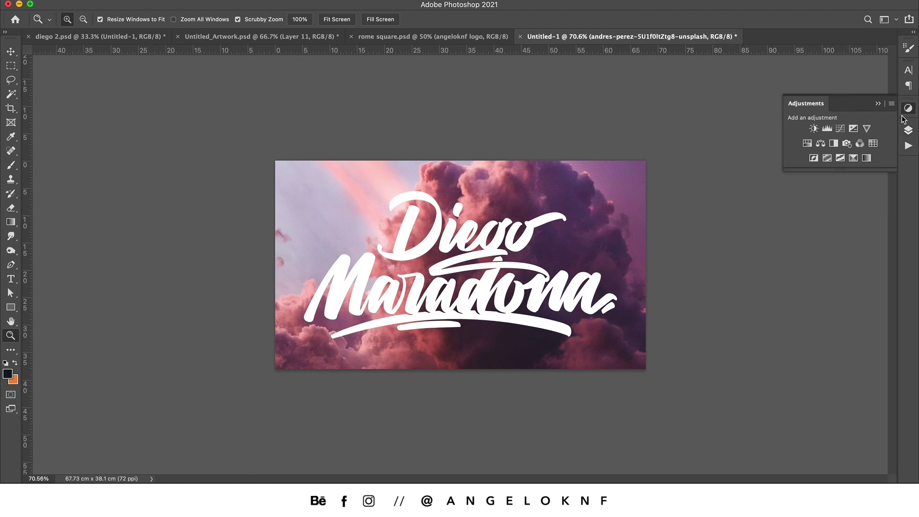
pyautogui.click(808, 143)
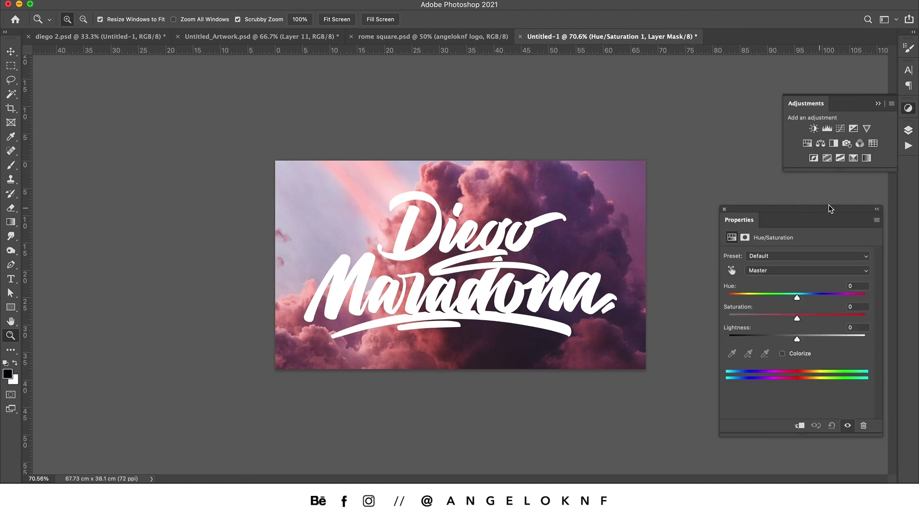
pyautogui.moveTo(750, 220)
pyautogui.mouseDown()
pyautogui.moveTo(104, 223)
pyautogui.moveTo(588, 233)
pyautogui.moveTo(673, 251)
pyautogui.mouseUp()
pyautogui.click(908, 130)
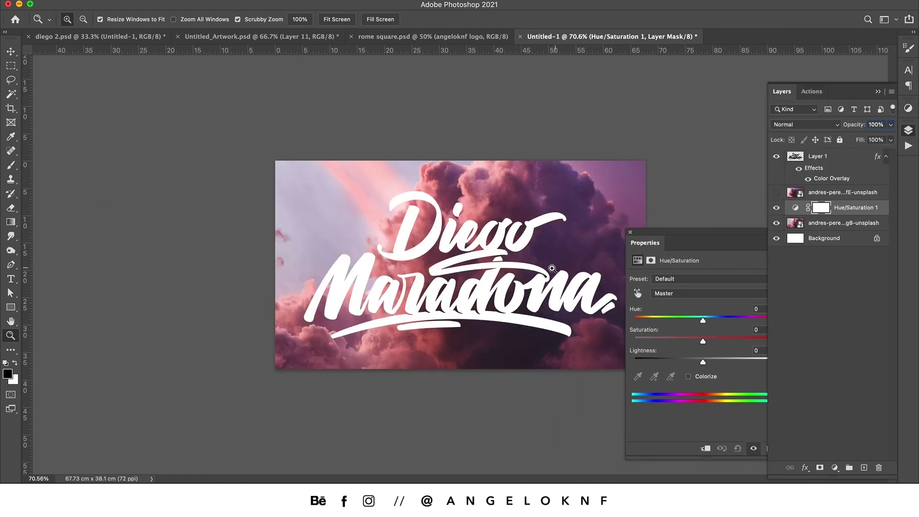
pyautogui.moveTo(461, 264); pyautogui.dragTo(515, 257)
pyautogui.moveTo(663, 248); pyautogui.dragTo(782, 255)
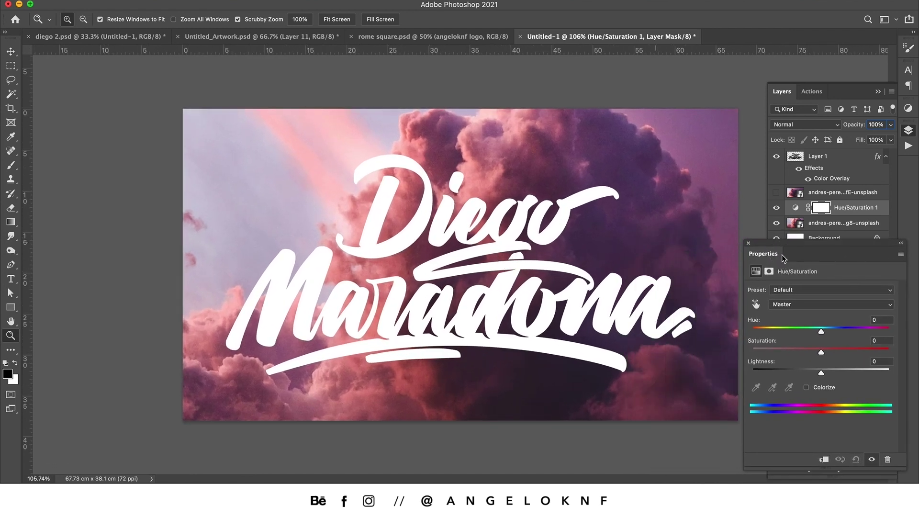
pyautogui.click(808, 386)
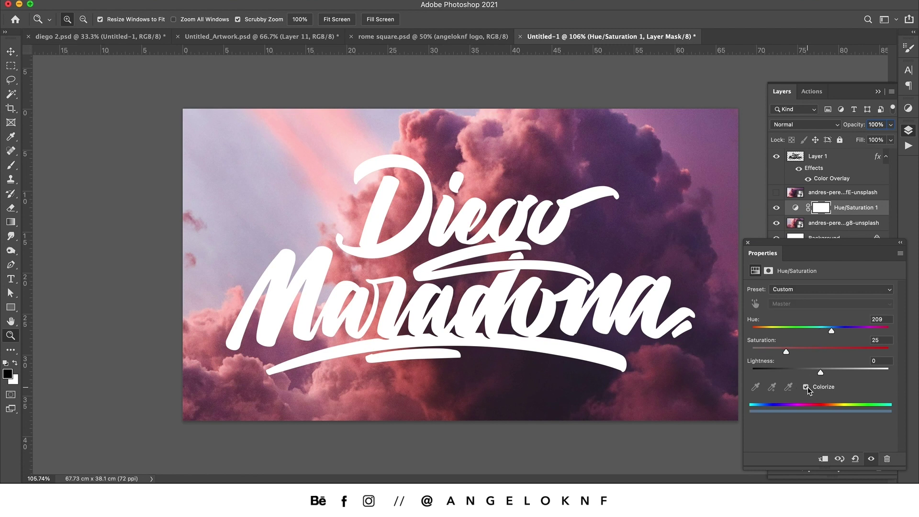
pyautogui.moveTo(793, 353)
pyautogui.mouseDown()
pyautogui.moveTo(815, 356)
pyautogui.moveTo(837, 332)
pyautogui.moveTo(810, 330)
pyautogui.moveTo(836, 335)
pyautogui.mouseUp()
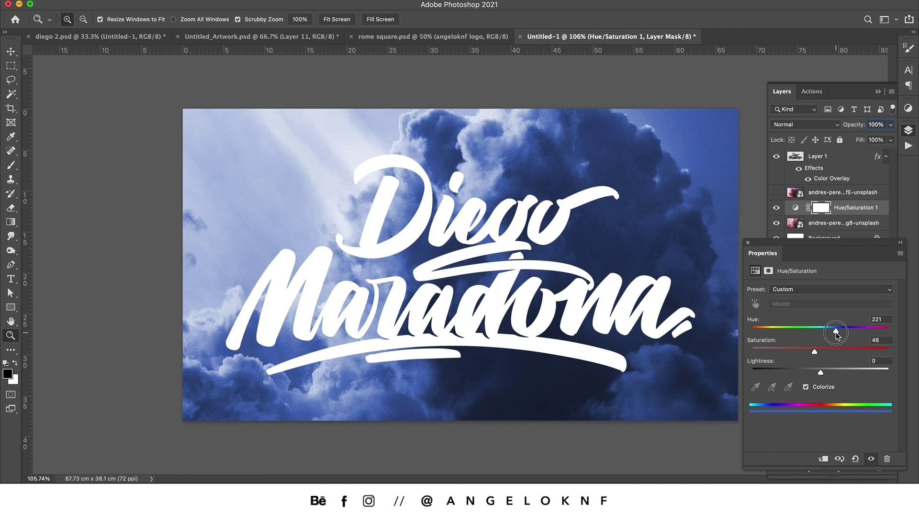
pyautogui.moveTo(837, 334); pyautogui.dragTo(834, 335)
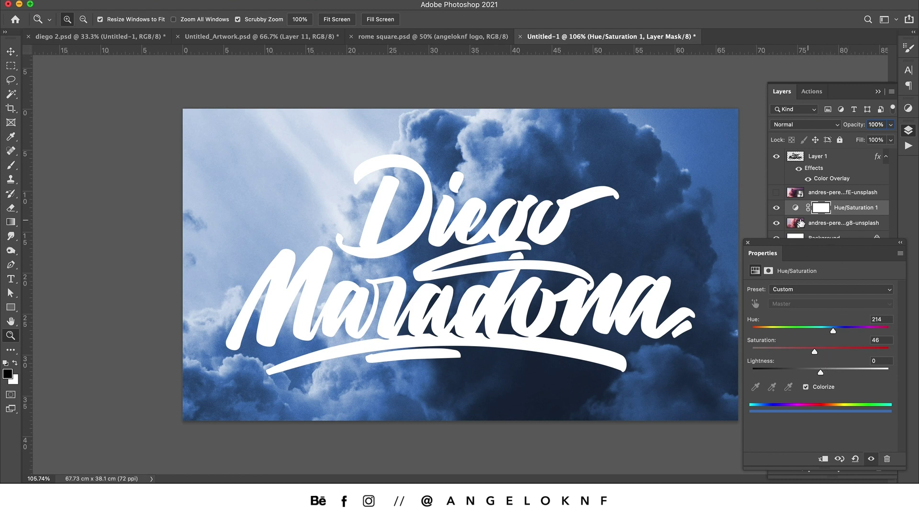
pyautogui.click(748, 243)
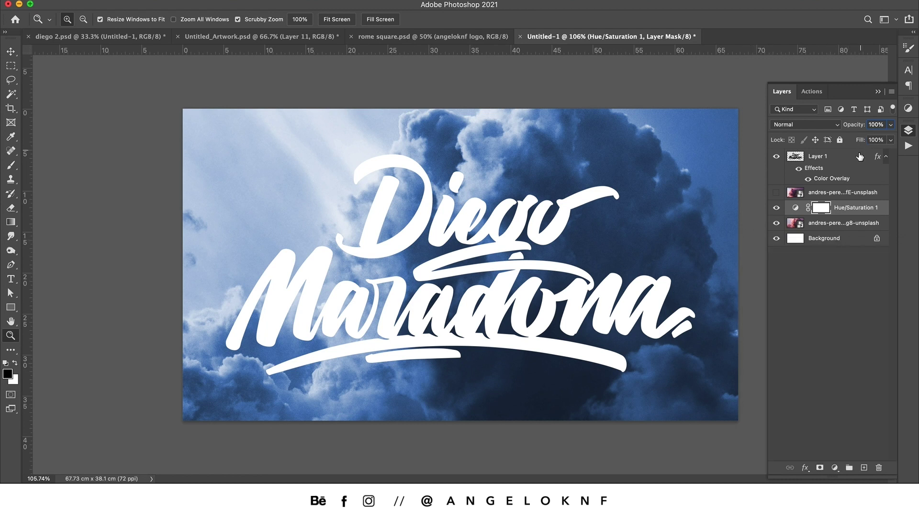
# Add a Curves adjustment on top with highlights raised and shadows lowered in an S-curve.
pyautogui.click(855, 162)
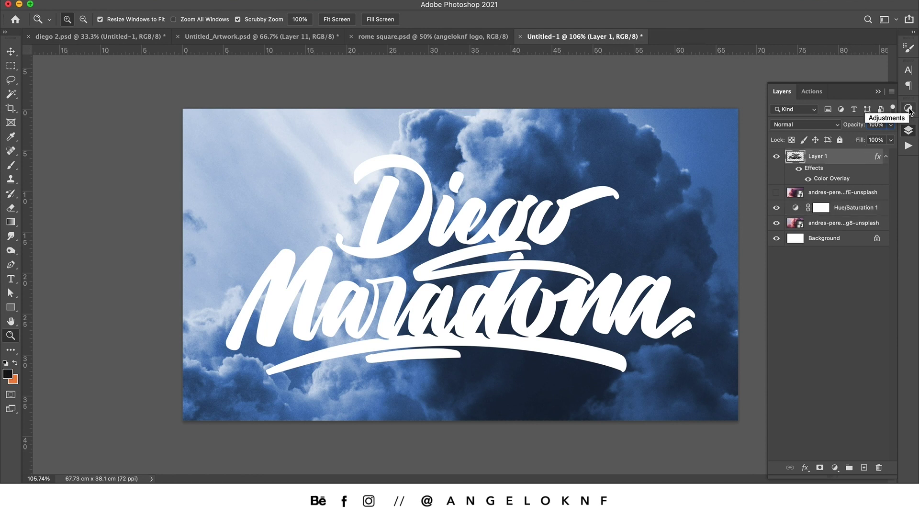
pyautogui.click(909, 108)
pyautogui.click(852, 129)
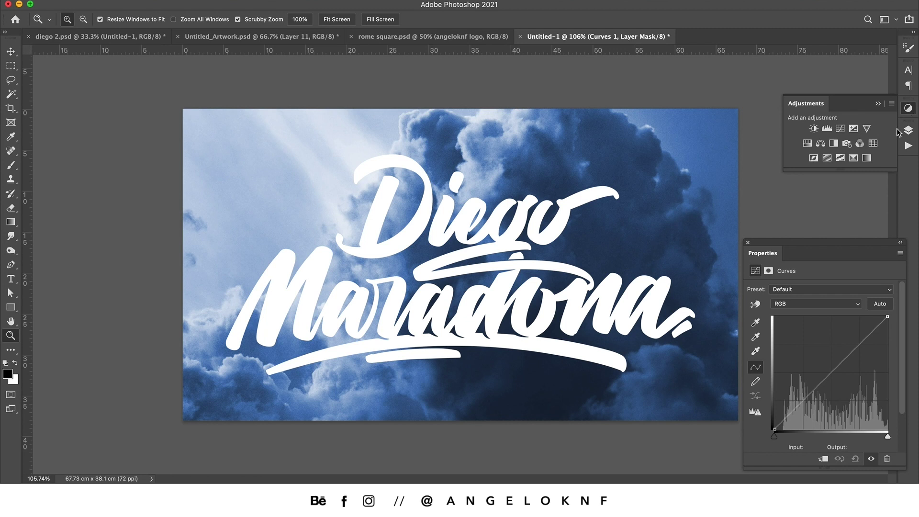
pyautogui.moveTo(850, 354); pyautogui.dragTo(850, 346)
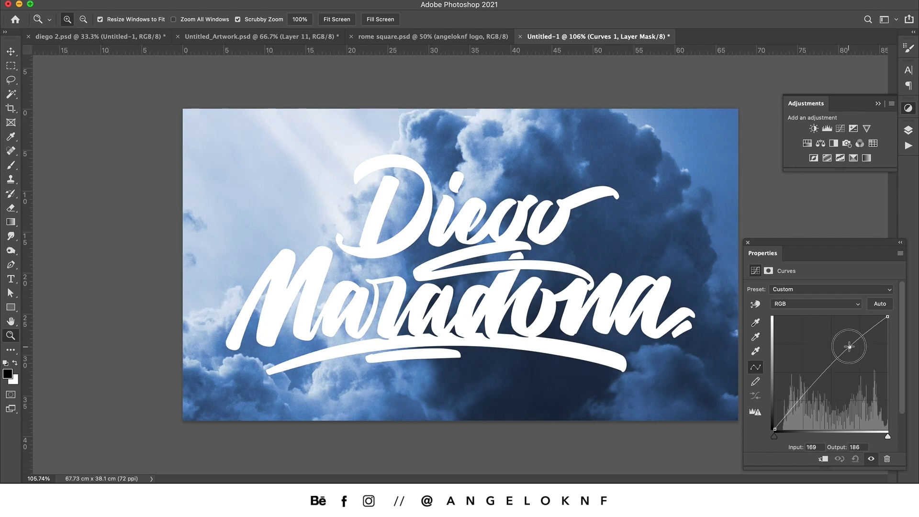
pyautogui.moveTo(802, 402); pyautogui.dragTo(802, 405)
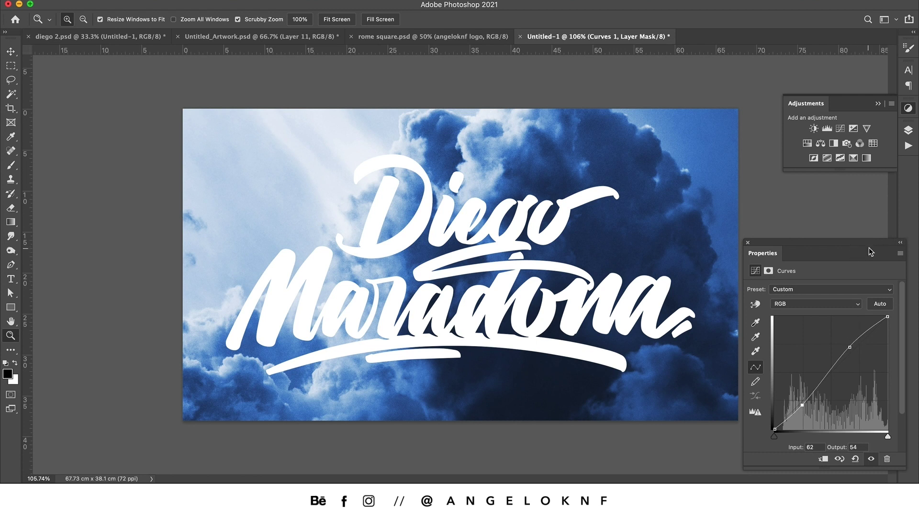
pyautogui.click(748, 243)
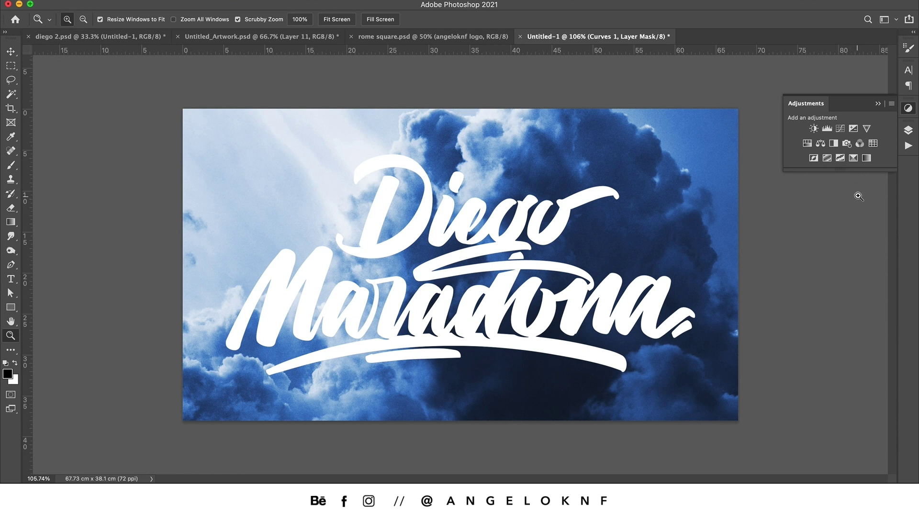
# Move the hidden fE cloud photo below Hue/Saturation 1 and keep it hidden.
pyautogui.click(908, 131)
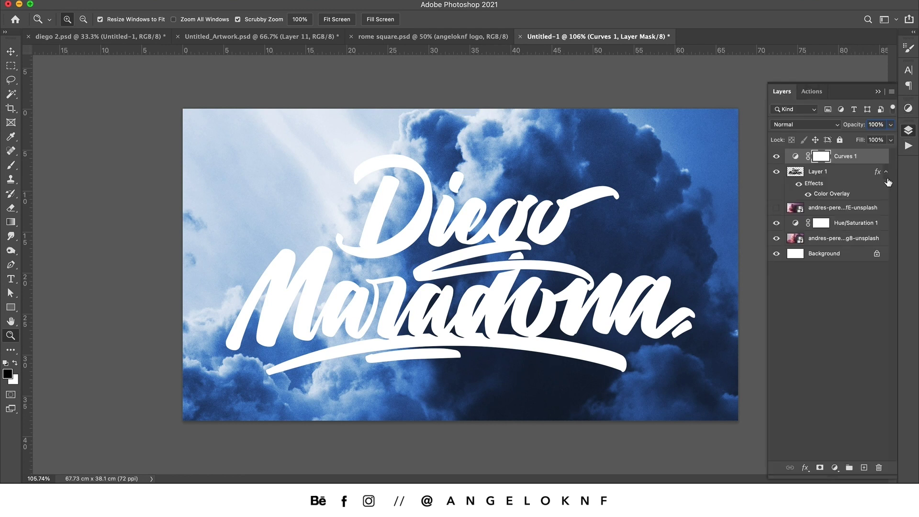
pyautogui.click(857, 208)
pyautogui.moveTo(813, 219); pyautogui.dragTo(796, 229)
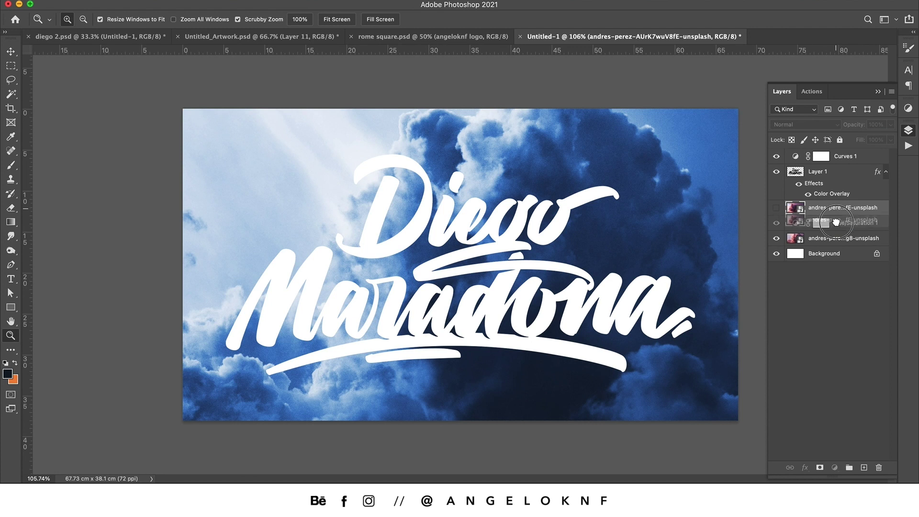
pyautogui.click(776, 223)
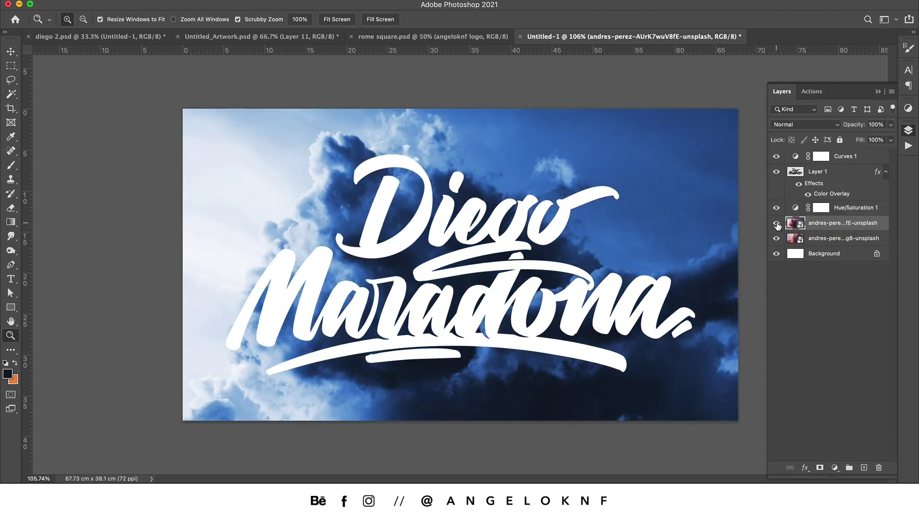
pyautogui.click(776, 224)
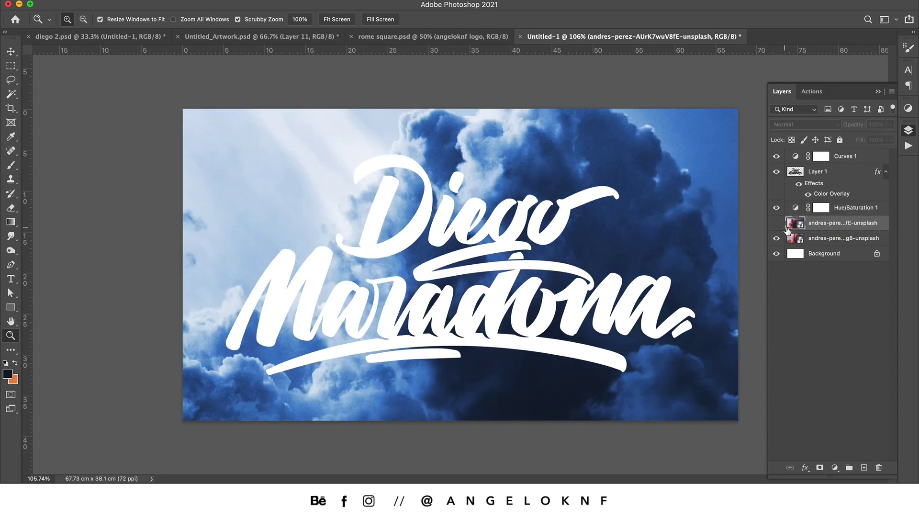
pyautogui.click(855, 208)
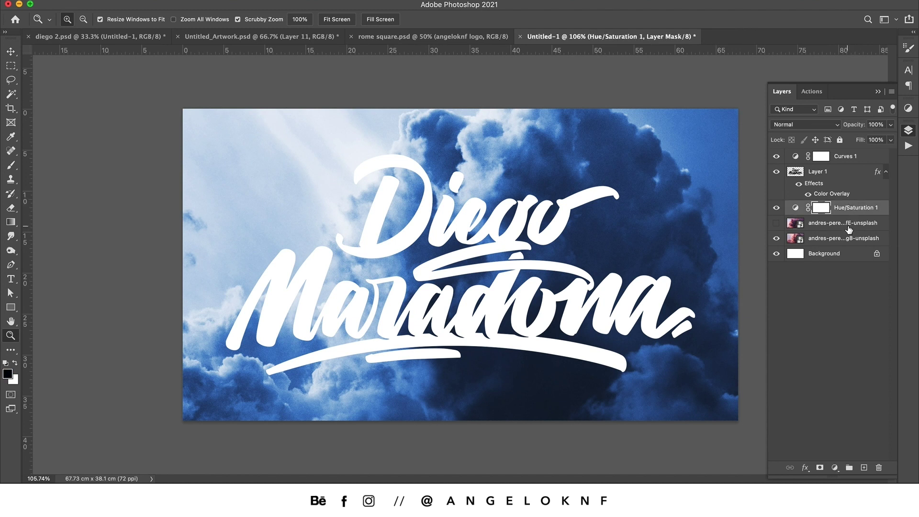
pyautogui.click(850, 229)
# Add a new empty layer and set up a soft brush of about 396 px.
pyautogui.click(864, 467)
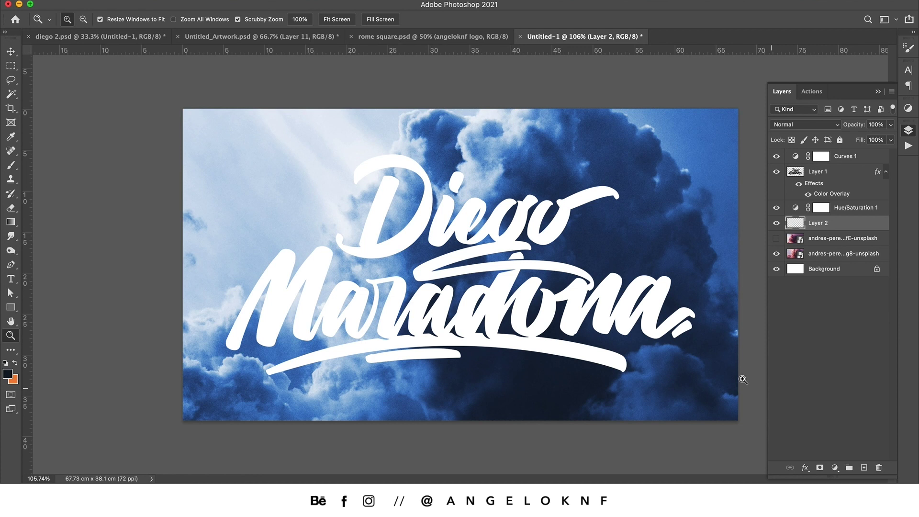
pyautogui.click(12, 167)
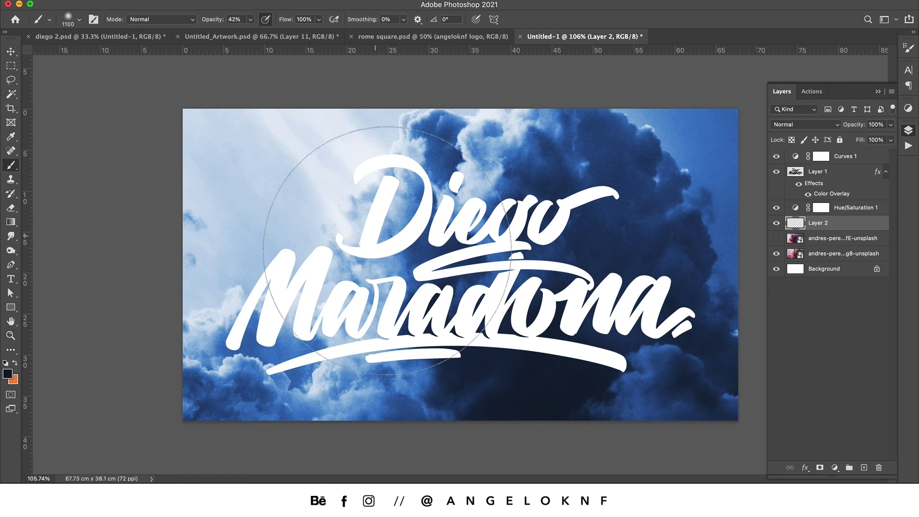
pyautogui.rightClick(457, 364)
pyautogui.moveTo(507, 278); pyautogui.dragTo(502, 278)
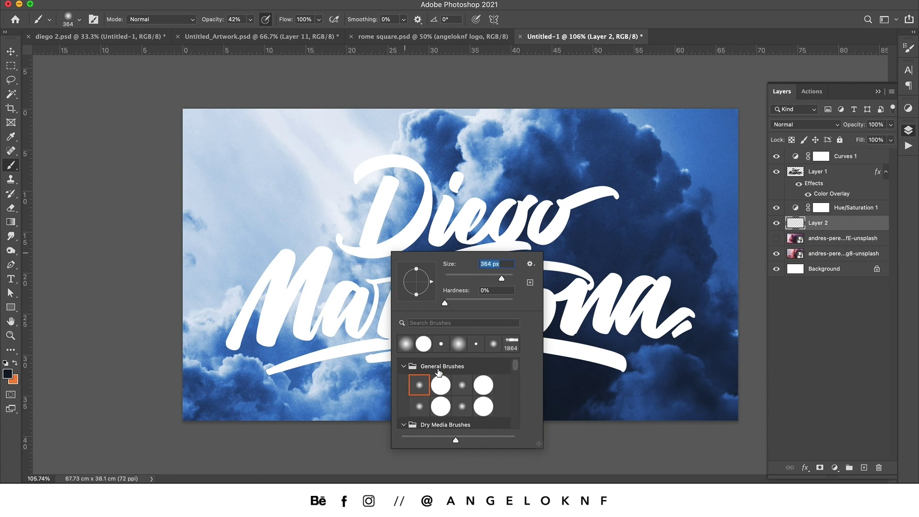
pyautogui.moveTo(502, 279); pyautogui.dragTo(504, 281)
pyautogui.click(836, 324)
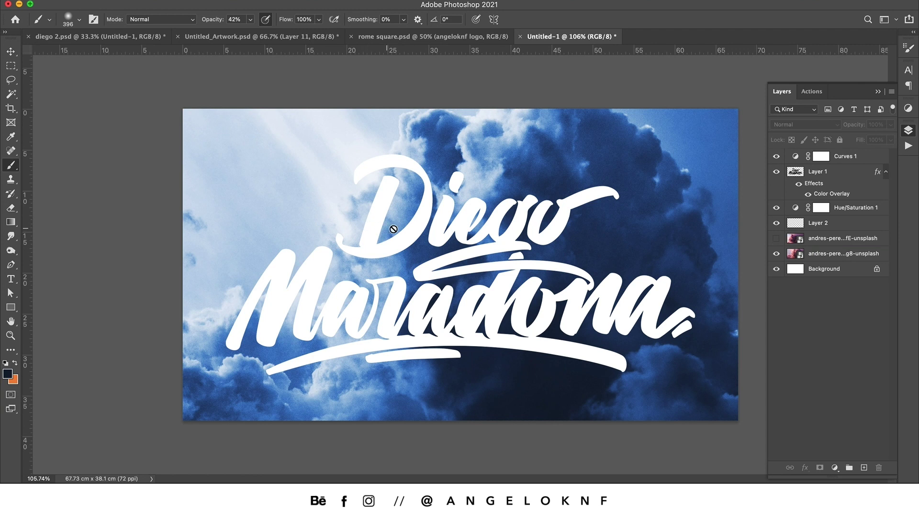
# Paint soft shading over the clouds on Layer 2 with a 500 px brush at 42% opacity.
pyautogui.click(833, 224)
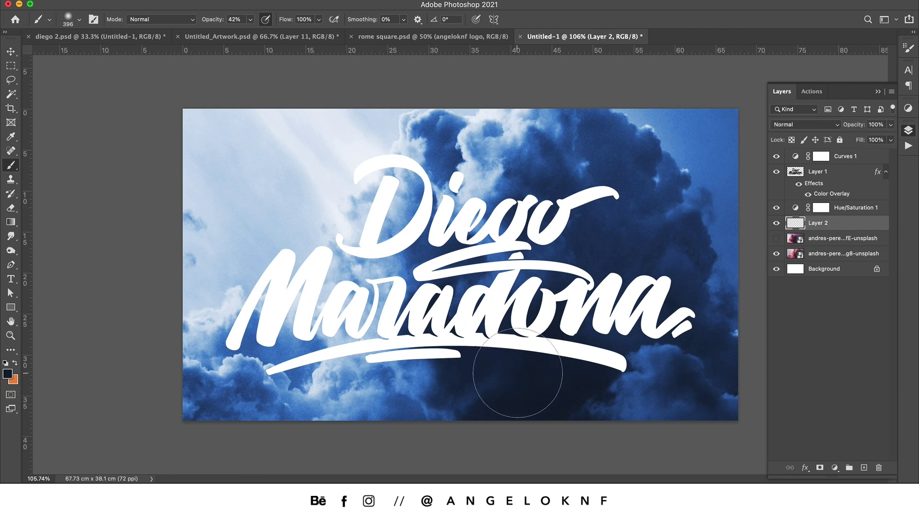
pyautogui.press(']')
pyautogui.moveTo(390, 199)
pyautogui.mouseDown()
pyautogui.moveTo(378, 172)
pyautogui.moveTo(323, 212)
pyautogui.moveTo(328, 215)
pyautogui.moveTo(360, 152)
pyautogui.moveTo(256, 311)
pyautogui.moveTo(287, 287)
pyautogui.moveTo(258, 312)
pyautogui.moveTo(216, 308)
pyautogui.moveTo(267, 416)
pyautogui.moveTo(335, 306)
pyautogui.moveTo(345, 321)
pyautogui.moveTo(340, 344)
pyautogui.moveTo(300, 369)
pyautogui.moveTo(411, 326)
pyautogui.moveTo(383, 287)
pyautogui.moveTo(522, 335)
pyautogui.moveTo(637, 307)
pyautogui.moveTo(474, 235)
pyautogui.moveTo(466, 187)
pyautogui.moveTo(474, 196)
pyautogui.moveTo(378, 221)
pyautogui.moveTo(308, 205)
pyautogui.moveTo(333, 219)
pyautogui.moveTo(330, 211)
pyautogui.mouseUp()
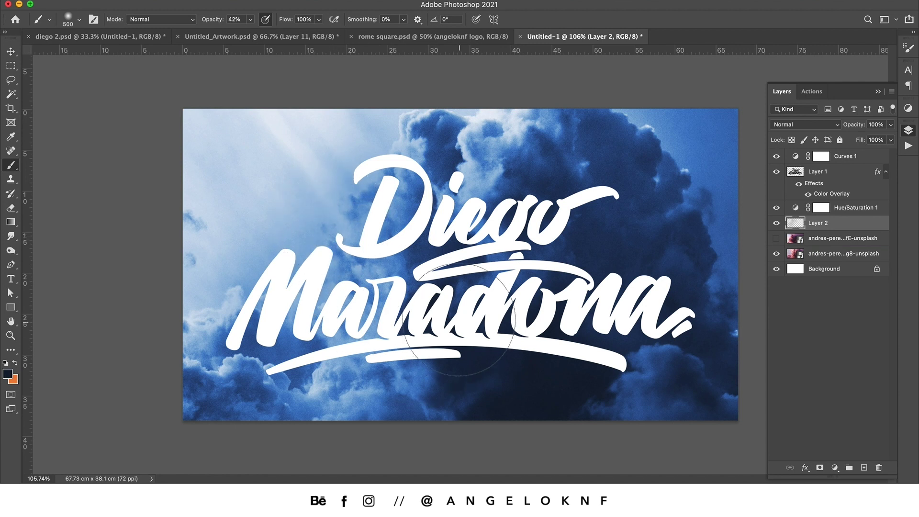
pyautogui.moveTo(312, 179)
pyautogui.mouseDown()
pyautogui.moveTo(320, 163)
pyautogui.moveTo(287, 135)
pyautogui.moveTo(297, 144)
pyautogui.moveTo(331, 119)
pyautogui.moveTo(238, 252)
pyautogui.moveTo(205, 273)
pyautogui.moveTo(327, 363)
pyautogui.mouseUp()
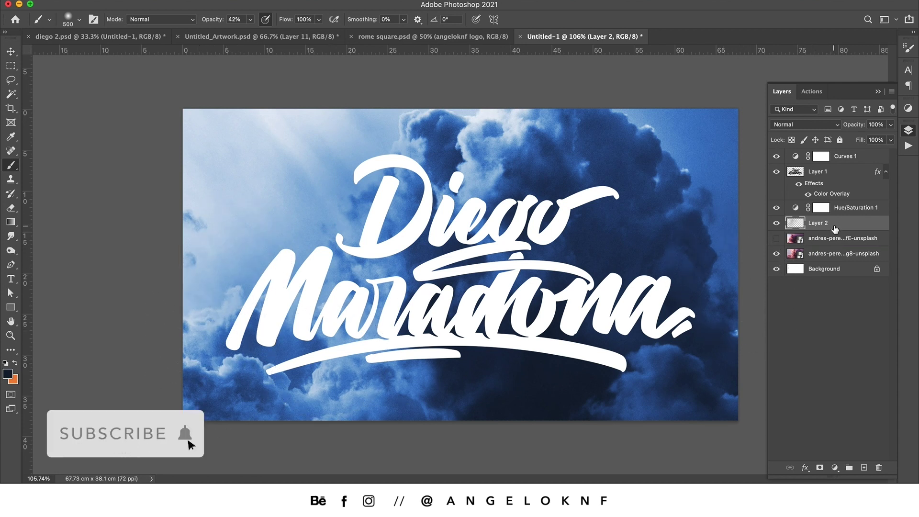
# Duplicate the lettering layer Layer 1 as Layer 1 copy.
pyautogui.click(776, 223)
pyautogui.click(856, 178)
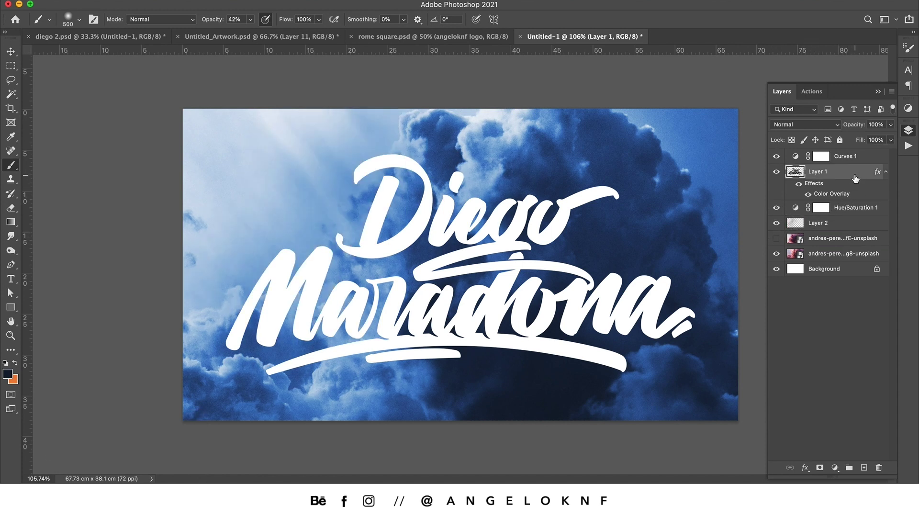
pyautogui.rightClick(842, 177)
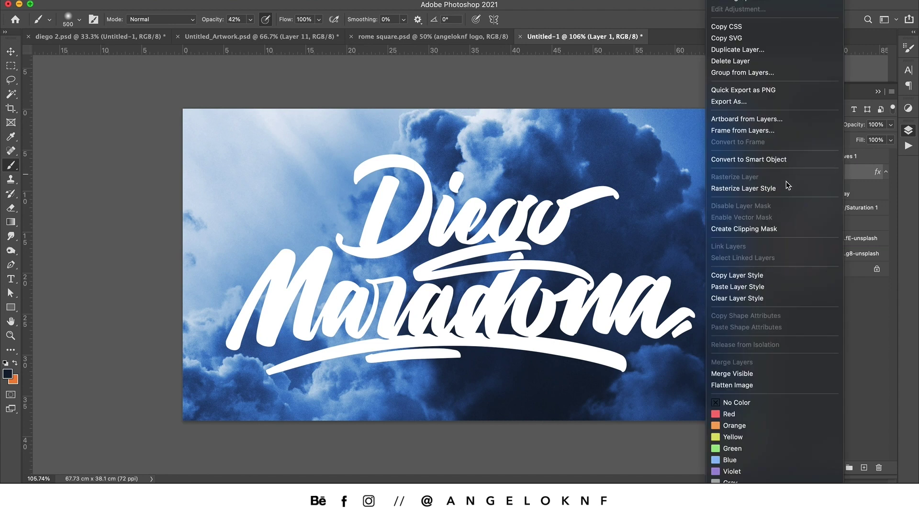
pyautogui.click(814, 50)
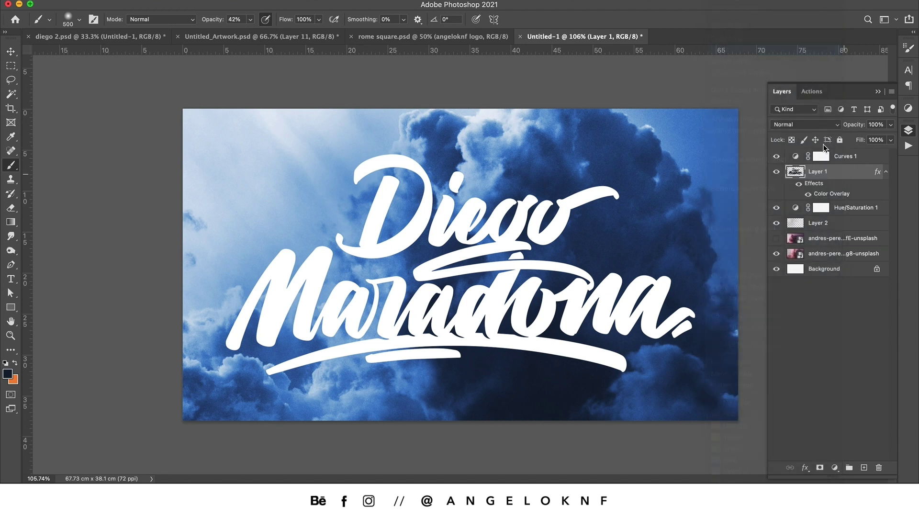
pyautogui.click(570, 225)
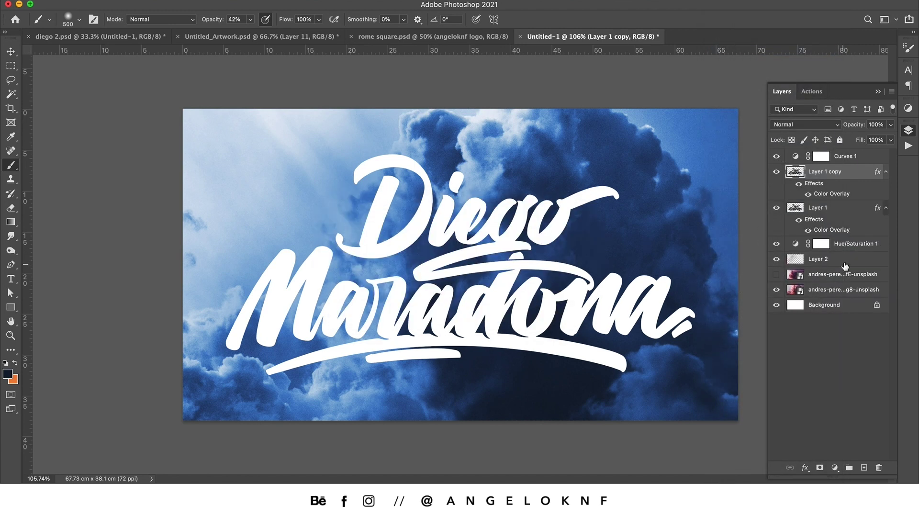
# Move Layer 1 copy beneath Layer 1 and rasterize its layer style.
pyautogui.rightClick(852, 178)
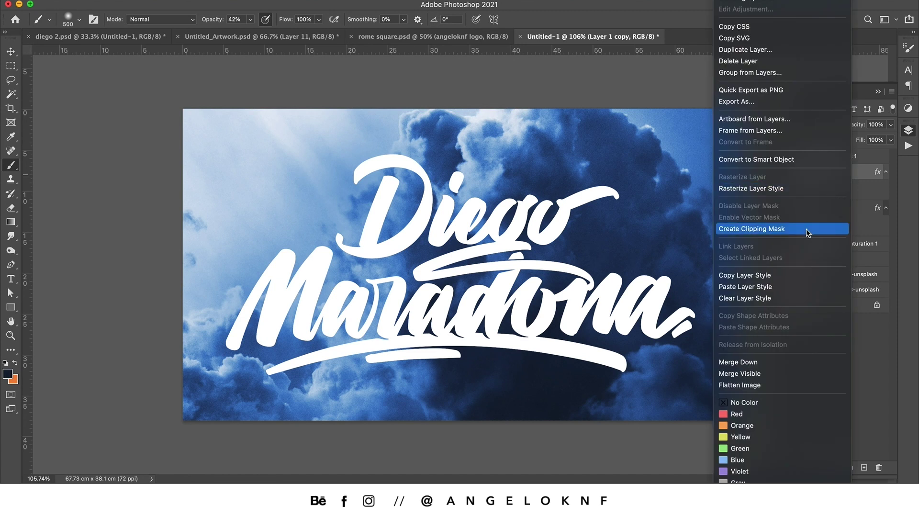
pyautogui.click(866, 191)
pyautogui.click(798, 186)
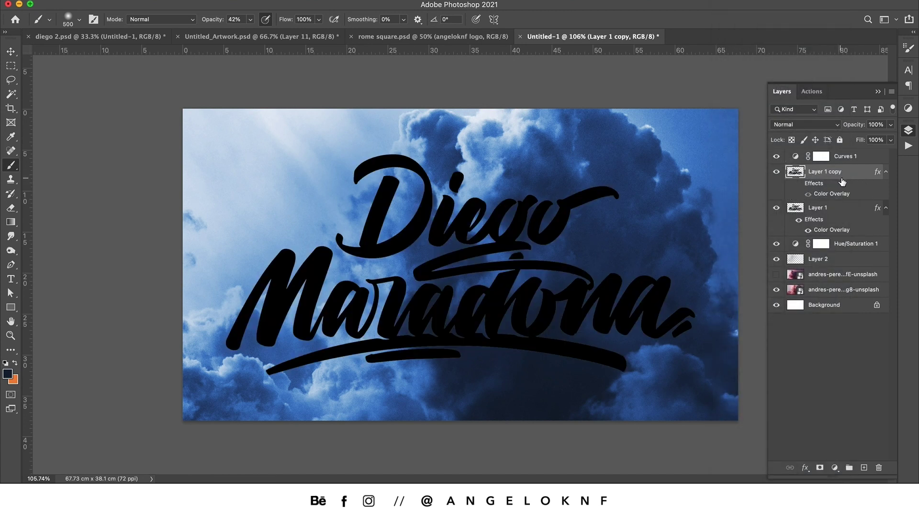
pyautogui.rightClick(844, 179)
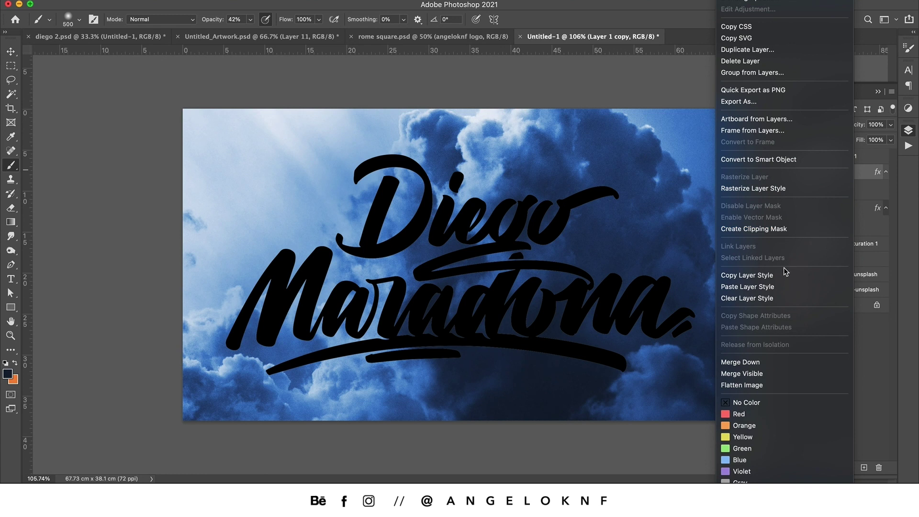
pyautogui.click(783, 287)
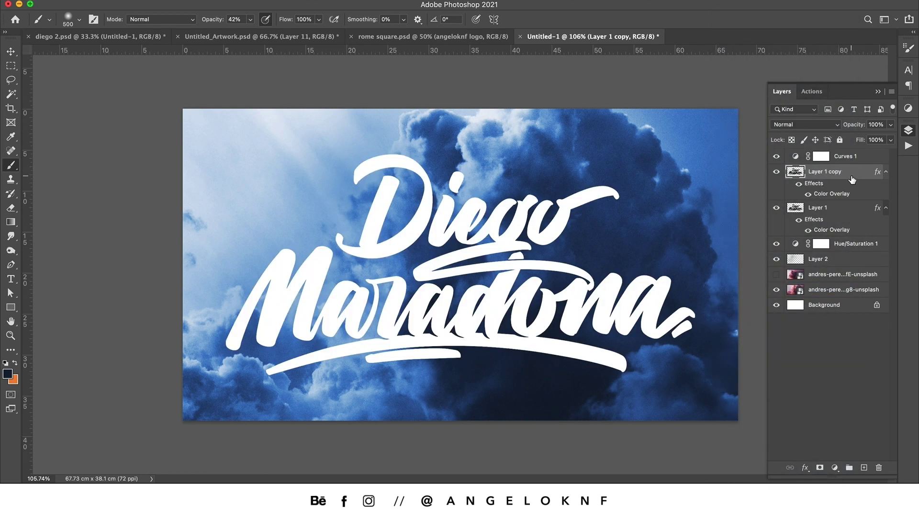
pyautogui.moveTo(831, 189); pyautogui.dragTo(837, 234)
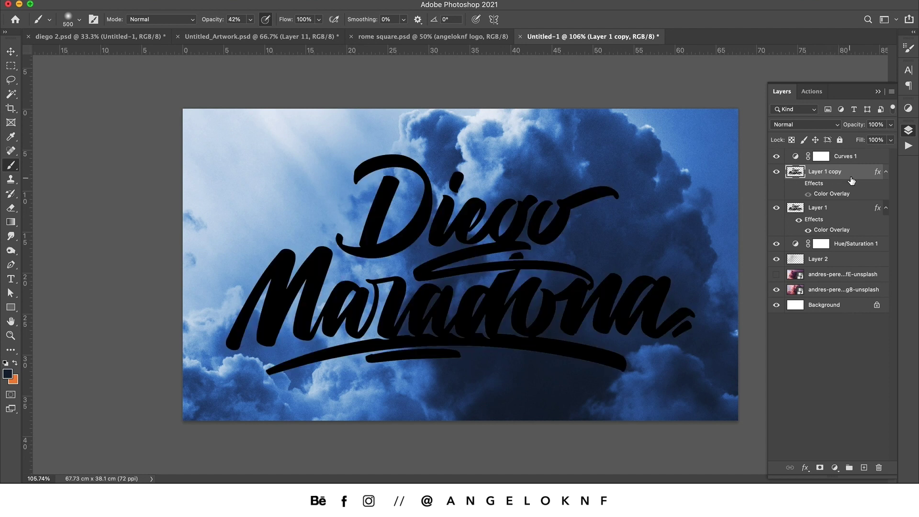
pyautogui.rightClick(857, 211)
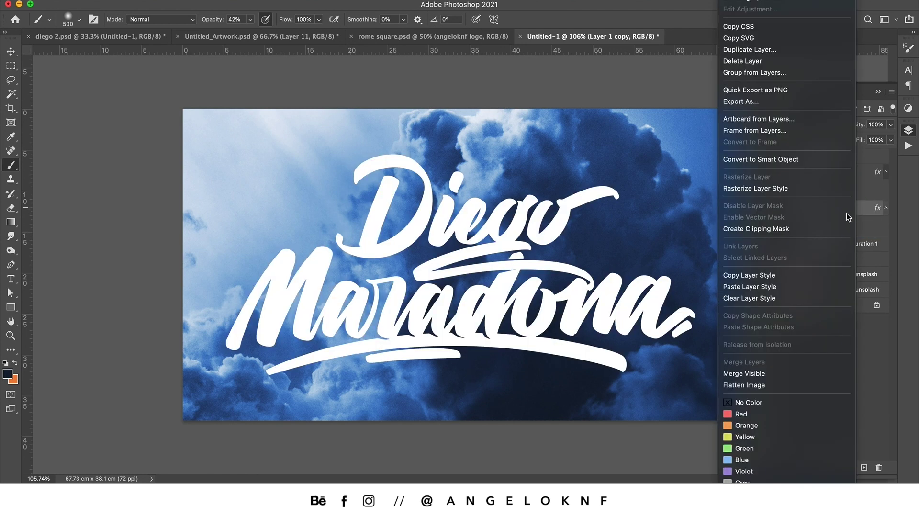
pyautogui.click(805, 188)
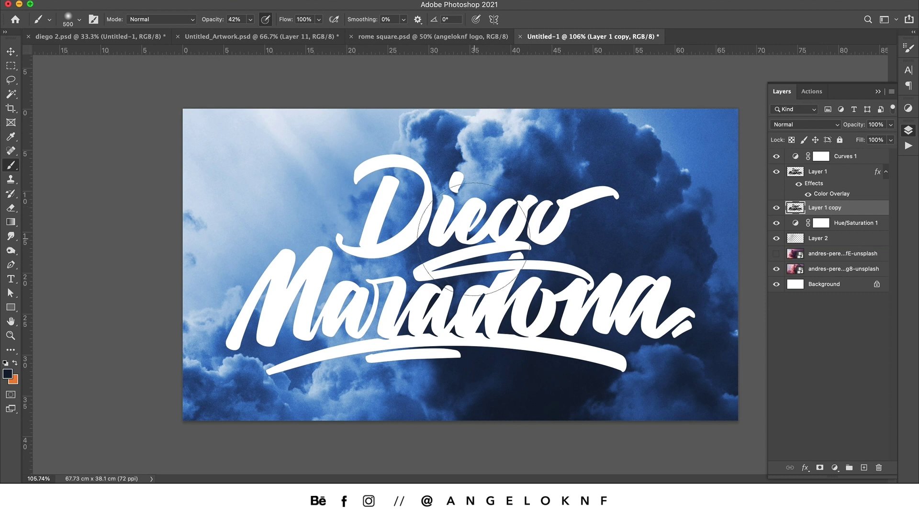
# Offset the duplicate lettering slightly down and right to form a shadow.
pyautogui.press('v')
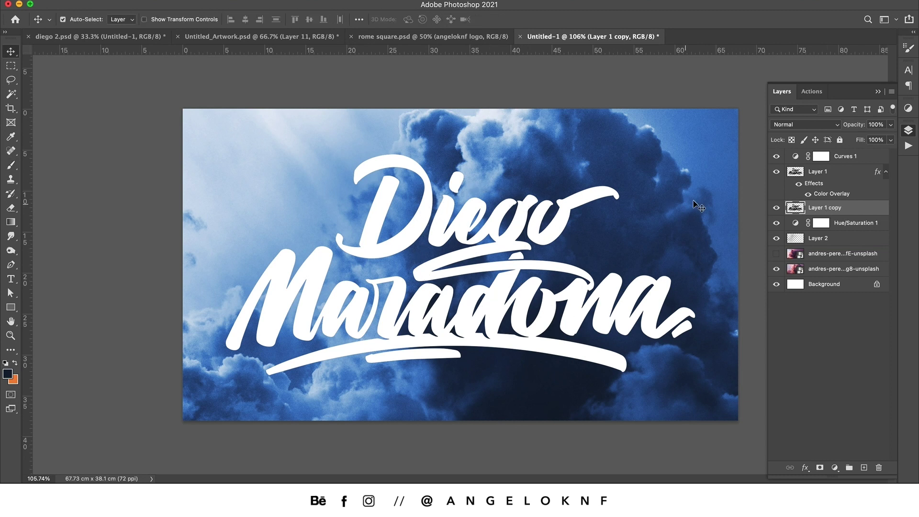
pyautogui.hotkey('ctrl', 't')
pyautogui.moveTo(449, 248); pyautogui.dragTo(457, 251)
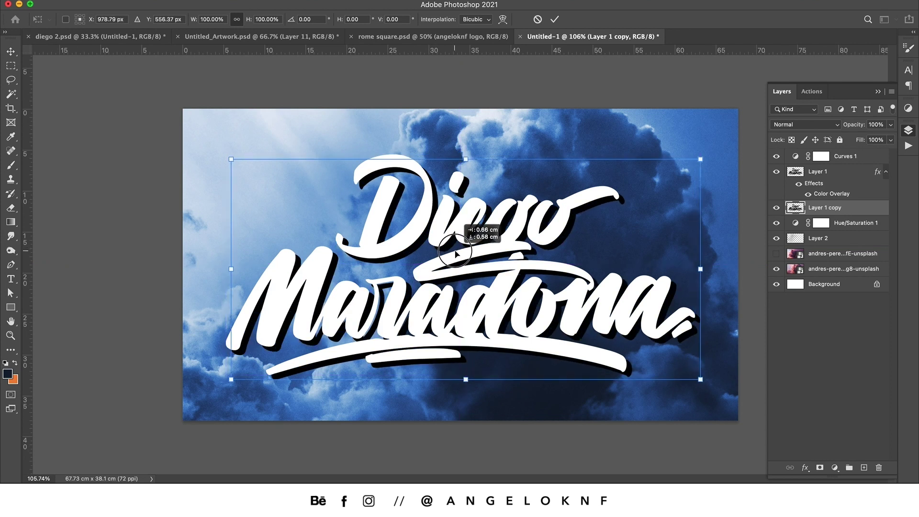
pyautogui.press('Left')
pyautogui.press('Left')
pyautogui.press('Up')
pyautogui.press('Up')
pyautogui.press('Left')
pyautogui.press('Left')
pyautogui.press('Left')
pyautogui.press('Up')
pyautogui.press('Return')
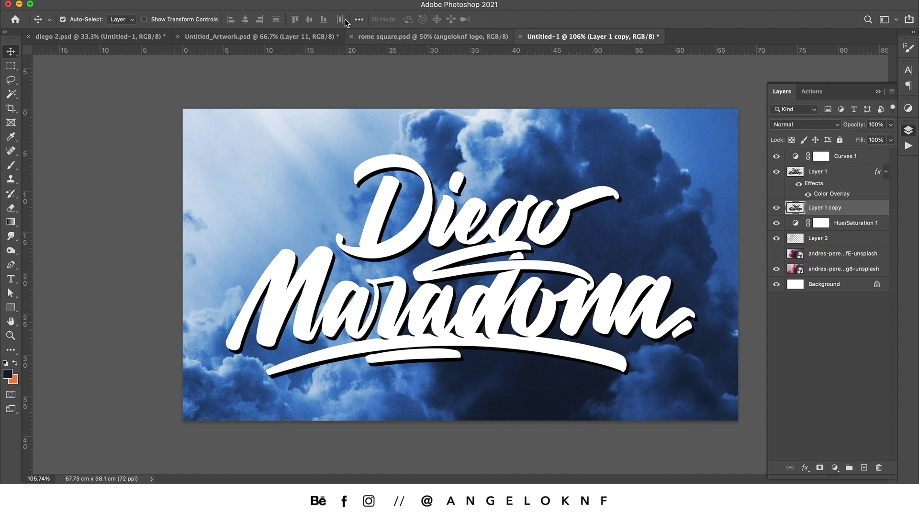
# Apply a Gaussian Blur of about 7.0 px directly to the shadow copy.
pyautogui.click(254, 0)
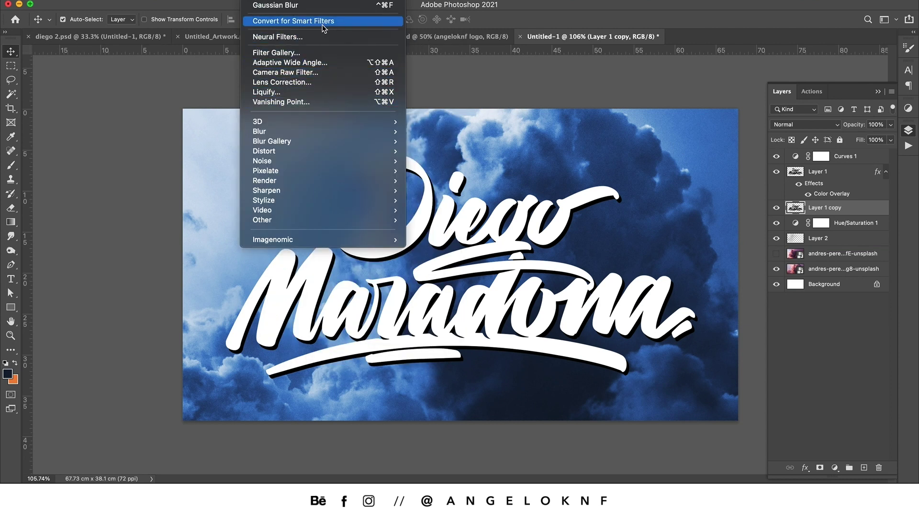
pyautogui.moveTo(259, 131)
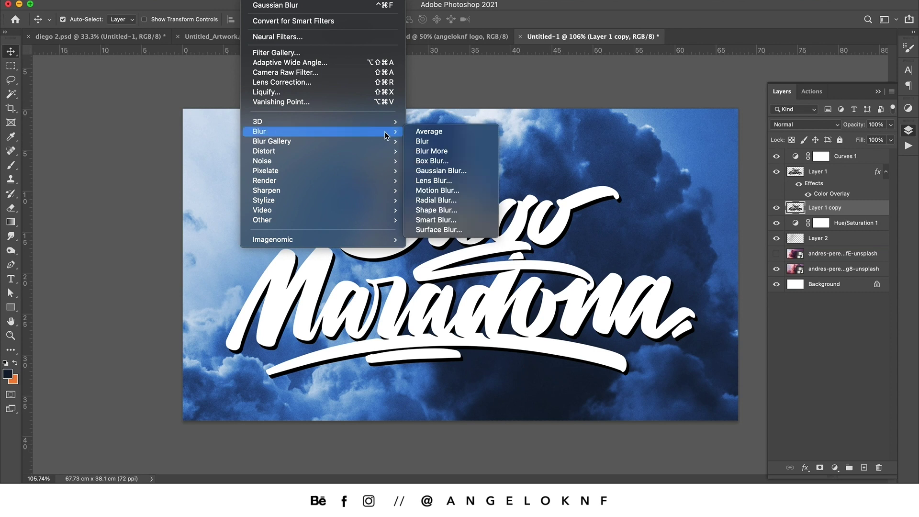
pyautogui.click(440, 171)
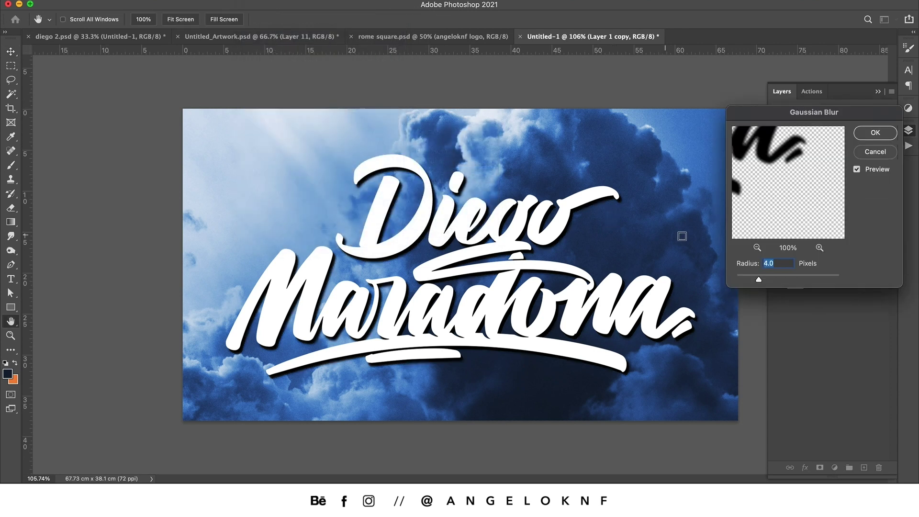
pyautogui.moveTo(771, 278); pyautogui.dragTo(778, 278)
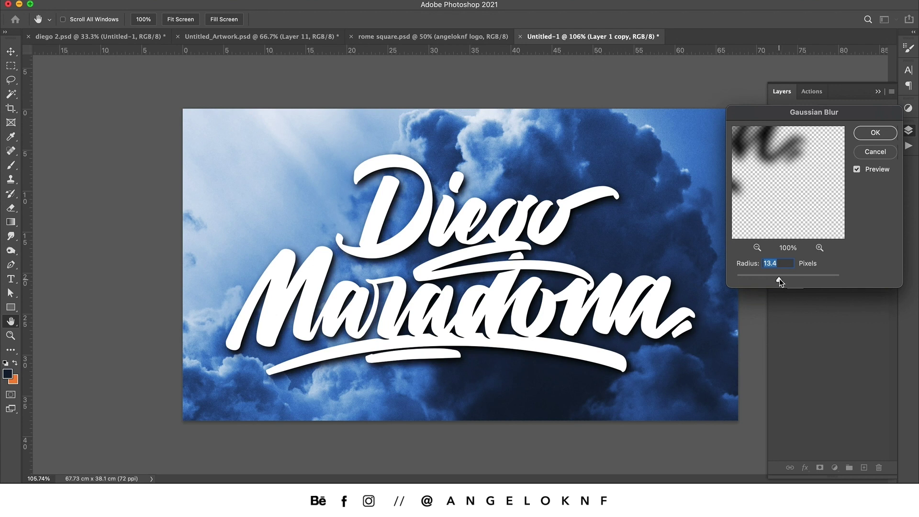
pyautogui.moveTo(780, 279); pyautogui.dragTo(764, 279)
pyautogui.click(875, 150)
# Convert the shadow to a smart object with a 4.9 px Gaussian Blur at 43% opacity.
pyautogui.rightClick(851, 203)
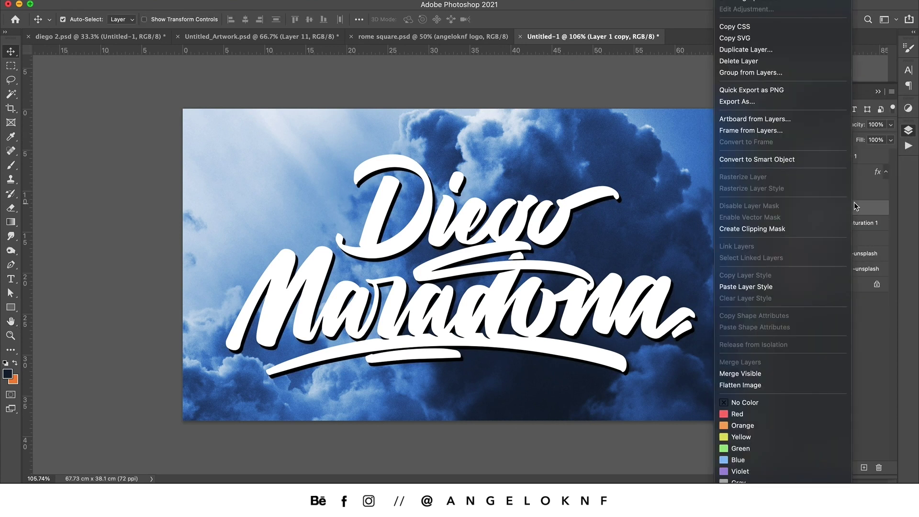
pyautogui.click(794, 162)
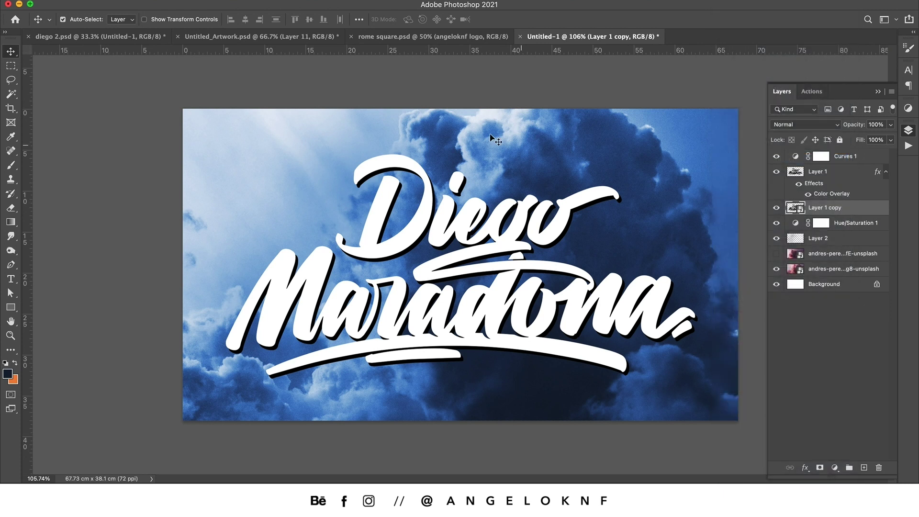
pyautogui.click(252, 5)
pyautogui.moveTo(259, 131)
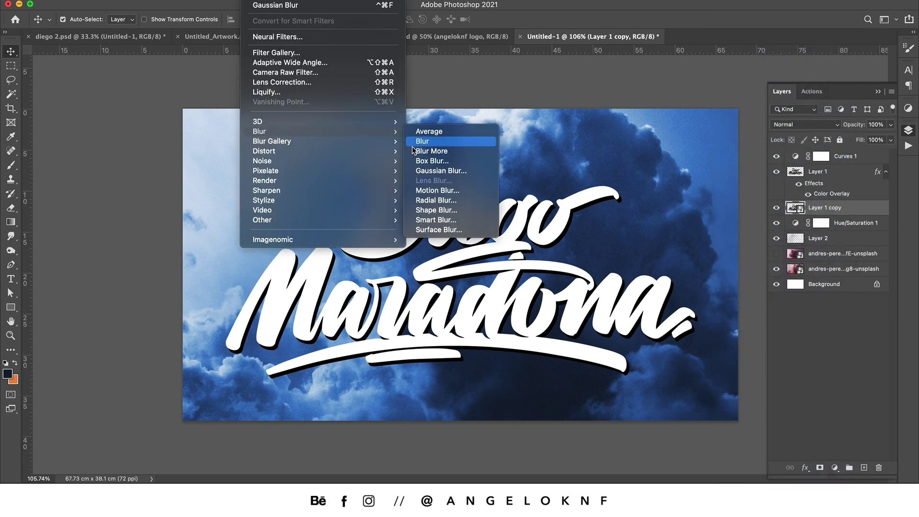
pyautogui.click(432, 171)
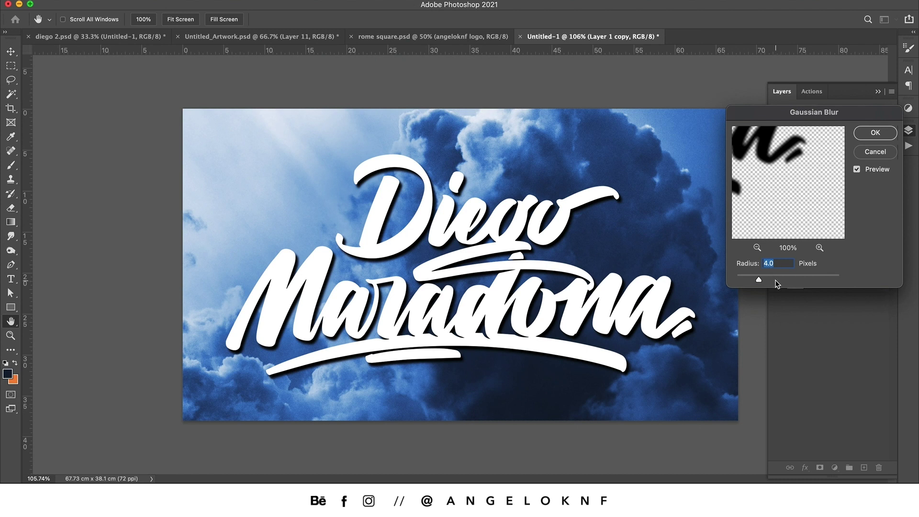
pyautogui.moveTo(760, 279); pyautogui.dragTo(766, 281)
pyautogui.click(885, 134)
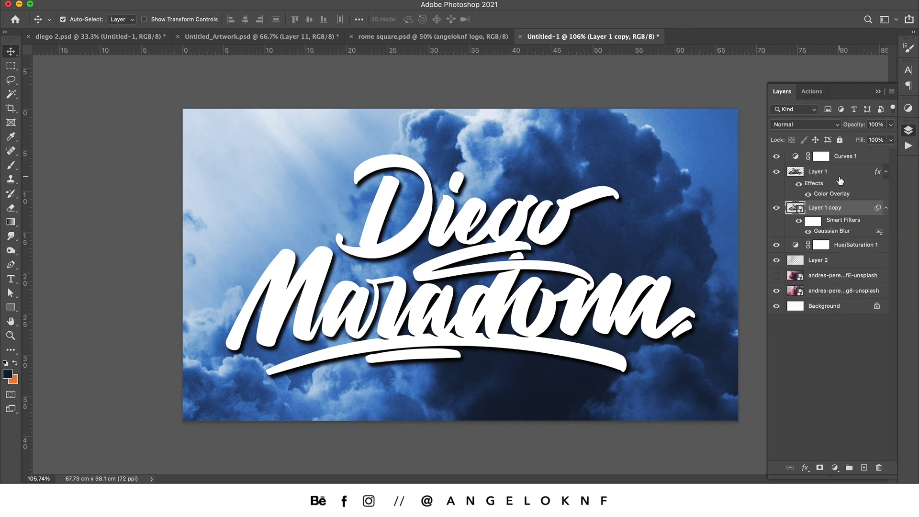
pyautogui.click(891, 125)
pyautogui.moveTo(891, 138); pyautogui.dragTo(860, 139)
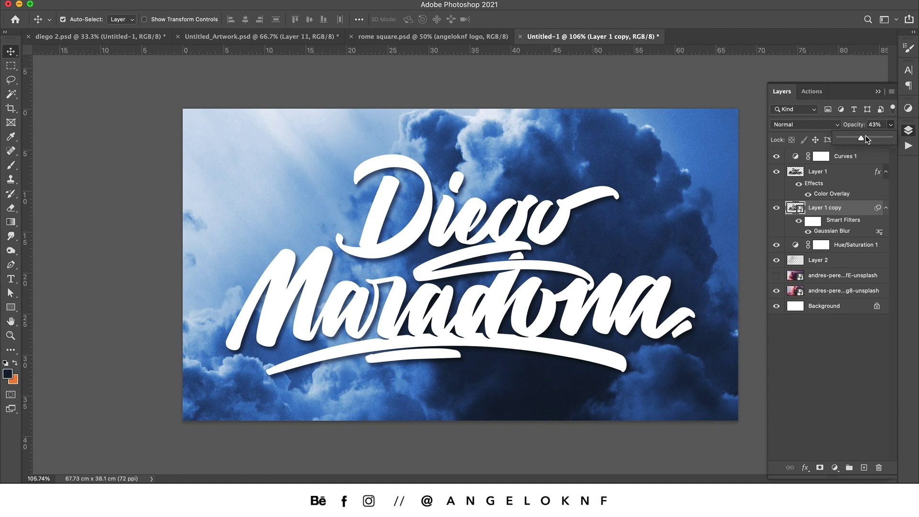
pyautogui.click(854, 212)
# Nudge the blurred shadow one pixel up and right.
pyautogui.hotkey('ctrl', 't')
pyautogui.click(504, 210)
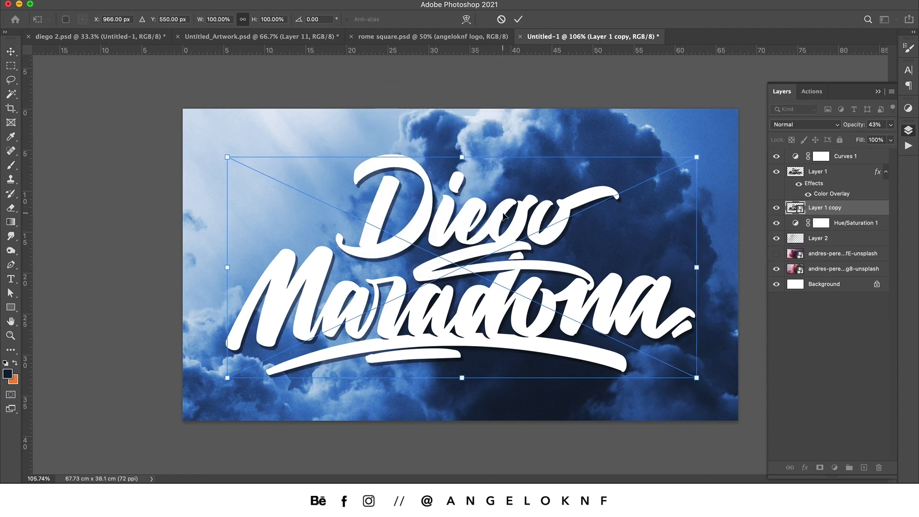
pyautogui.press('Up')
pyautogui.press('Right')
pyautogui.press('Right')
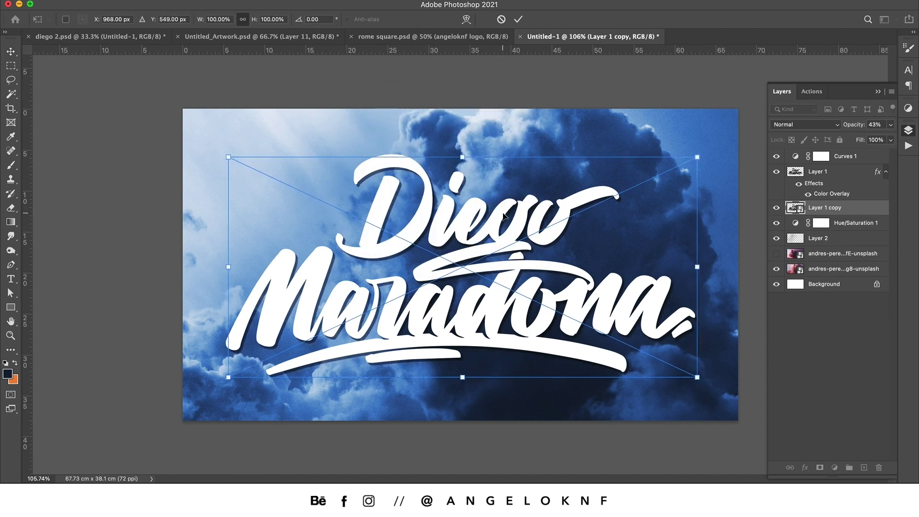
pyautogui.press('Return')
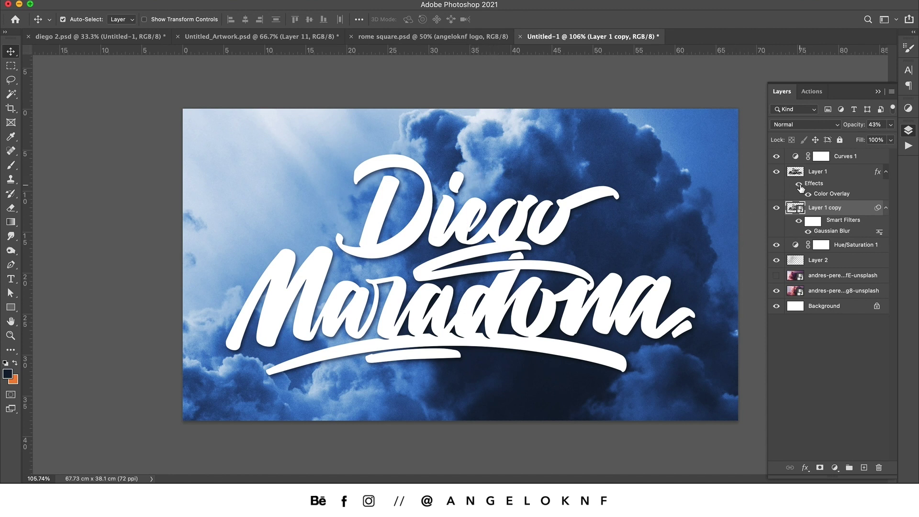
pyautogui.click(908, 109)
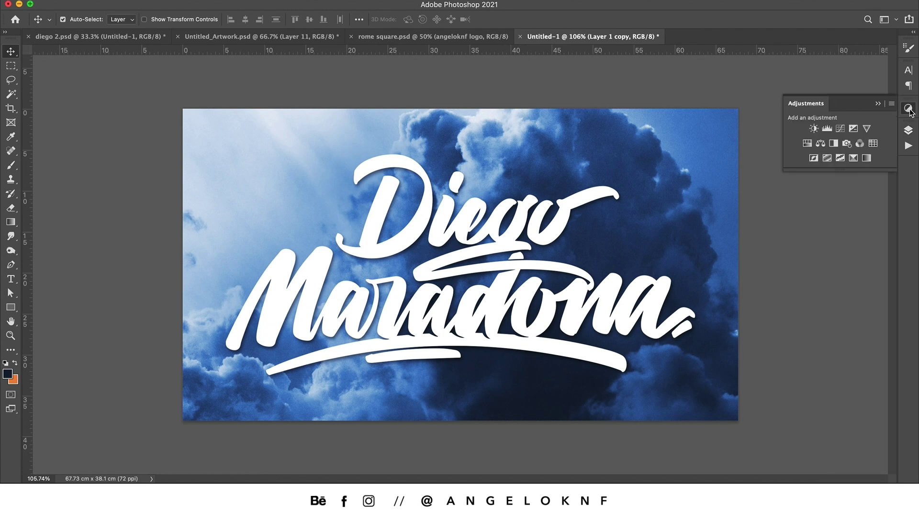
# Add a Brightness/Contrast adjustment with contrast raised to 10.
pyautogui.click(814, 129)
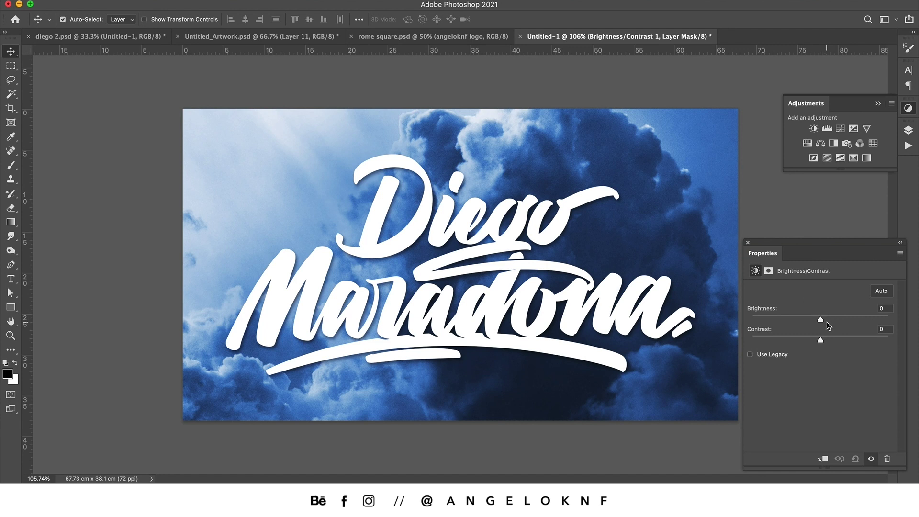
pyautogui.moveTo(821, 341); pyautogui.dragTo(828, 341)
pyautogui.click(908, 109)
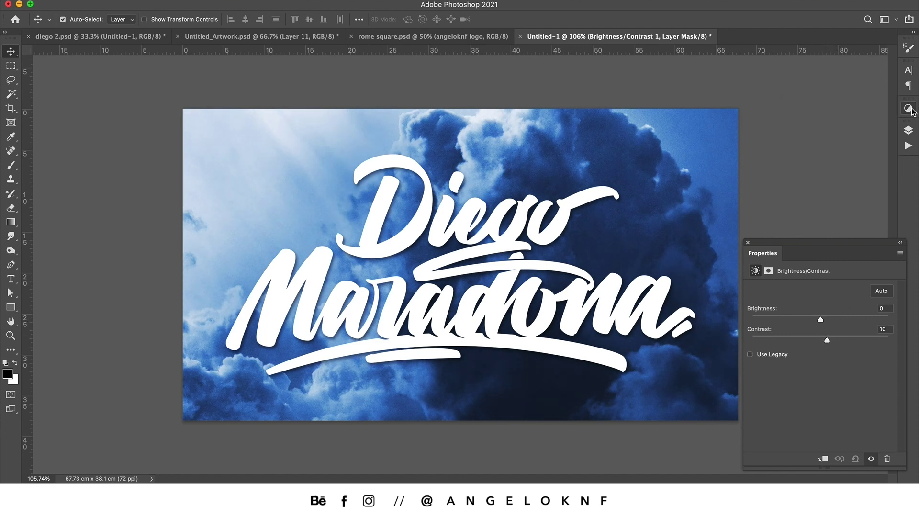
# Add a Levels adjustment with black input 7 and white input 249.
pyautogui.click(909, 115)
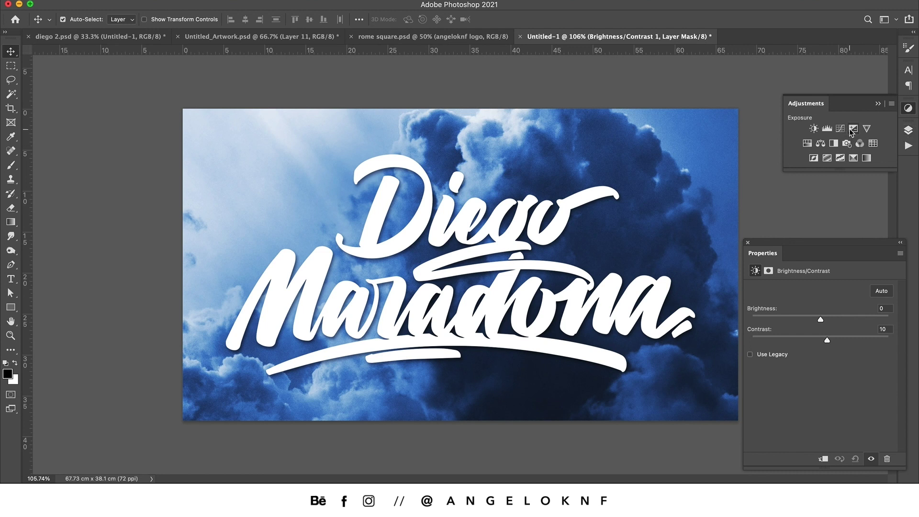
pyautogui.click(827, 129)
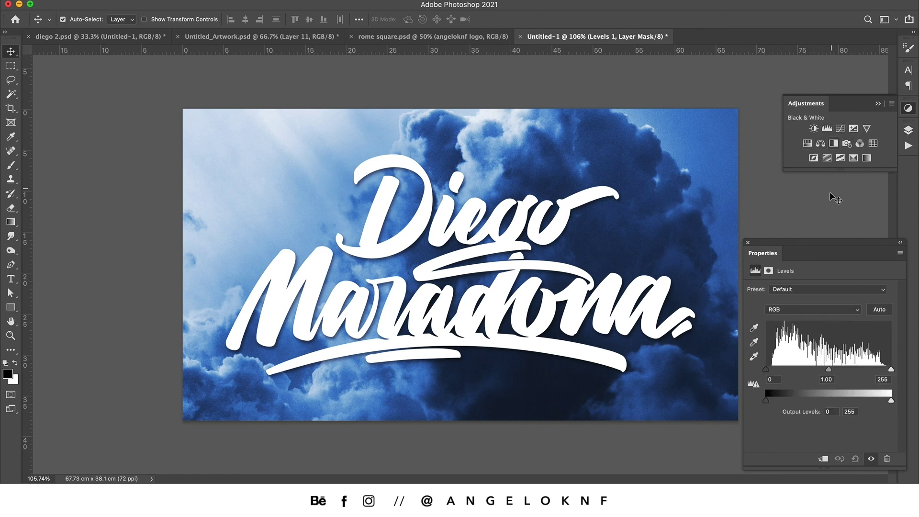
pyautogui.moveTo(892, 369); pyautogui.dragTo(891, 370)
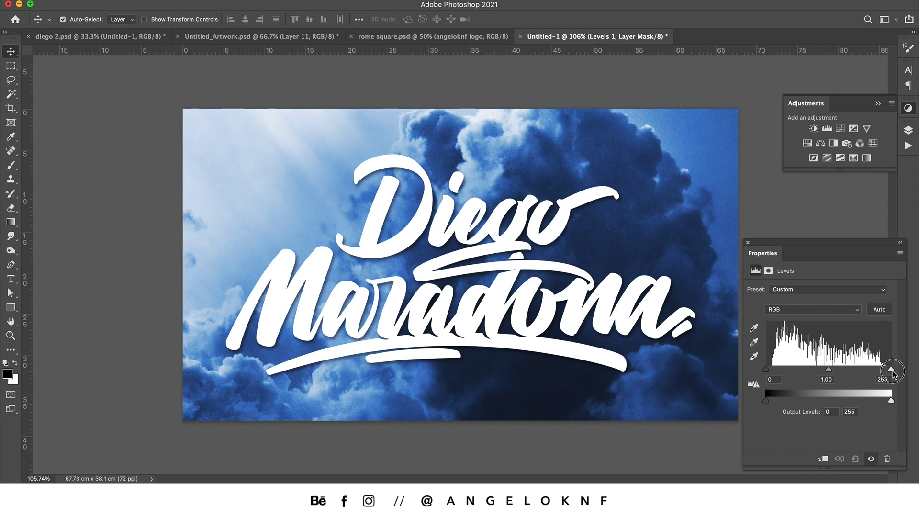
pyautogui.moveTo(769, 373); pyautogui.dragTo(771, 374)
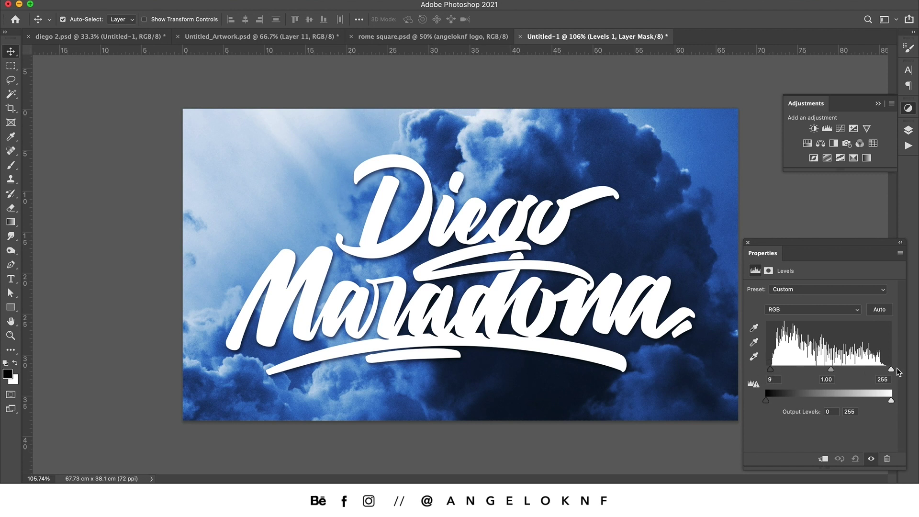
pyautogui.moveTo(891, 370); pyautogui.dragTo(888, 371)
pyautogui.moveTo(770, 372); pyautogui.dragTo(769, 372)
pyautogui.click(908, 130)
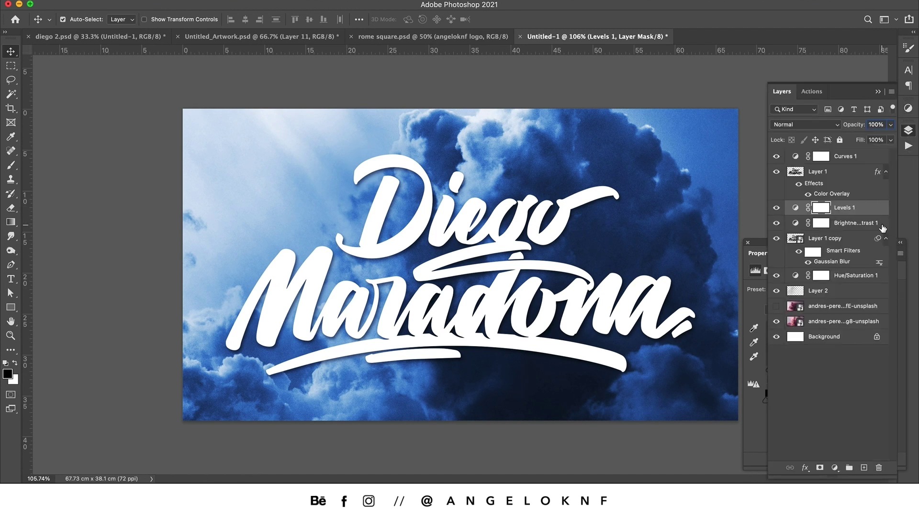
pyautogui.click(860, 224)
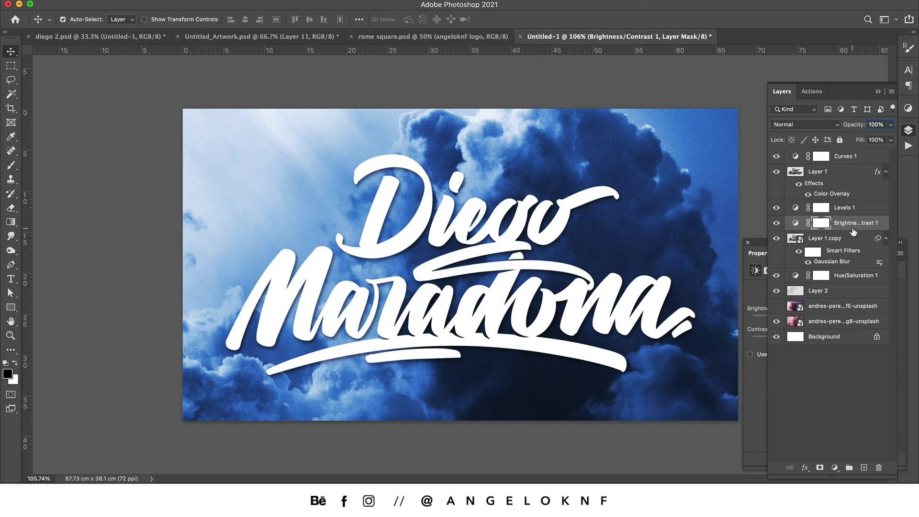
pyautogui.click(777, 223)
pyautogui.click(777, 223)
pyautogui.click(777, 224)
pyautogui.click(776, 275)
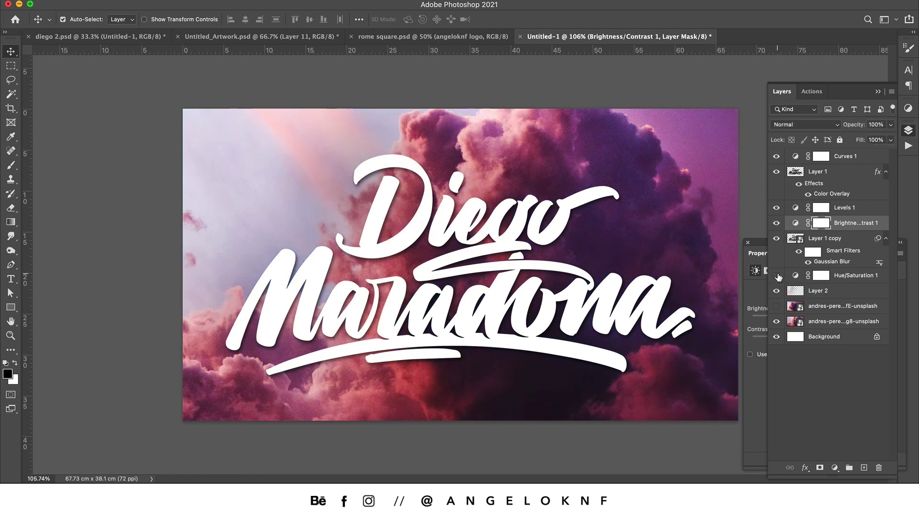
pyautogui.click(777, 275)
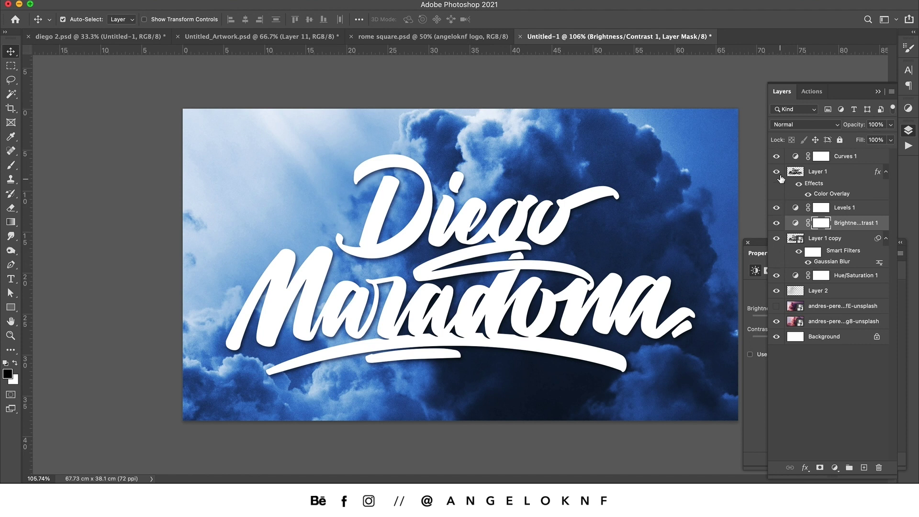
pyautogui.click(777, 157)
pyautogui.click(777, 157)
pyautogui.click(777, 157)
pyautogui.click(844, 293)
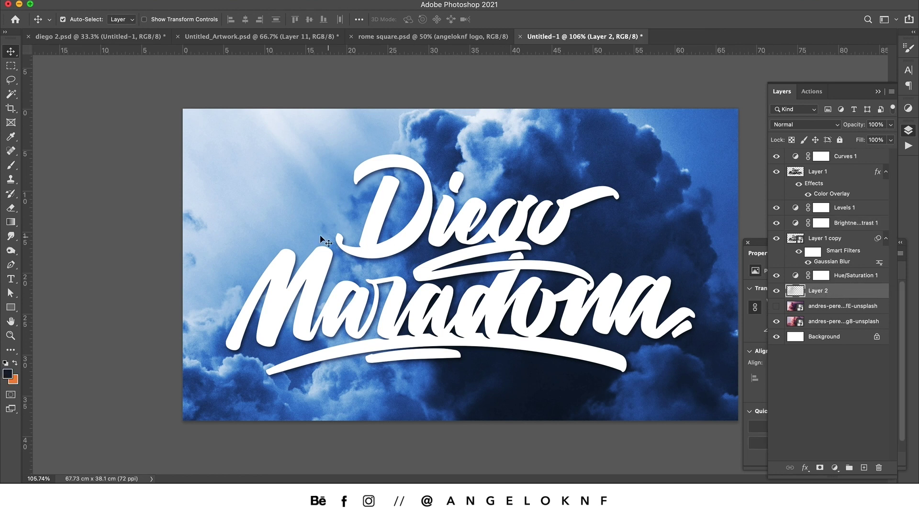
# Paint soft dark shading over the upper-left sky and above the Diego lettering on Layer 2.
pyautogui.click(11, 166)
pyautogui.moveTo(374, 189)
pyautogui.mouseDown()
pyautogui.moveTo(341, 168)
pyautogui.moveTo(224, 229)
pyautogui.moveTo(367, 271)
pyautogui.moveTo(416, 158)
pyautogui.mouseUp()
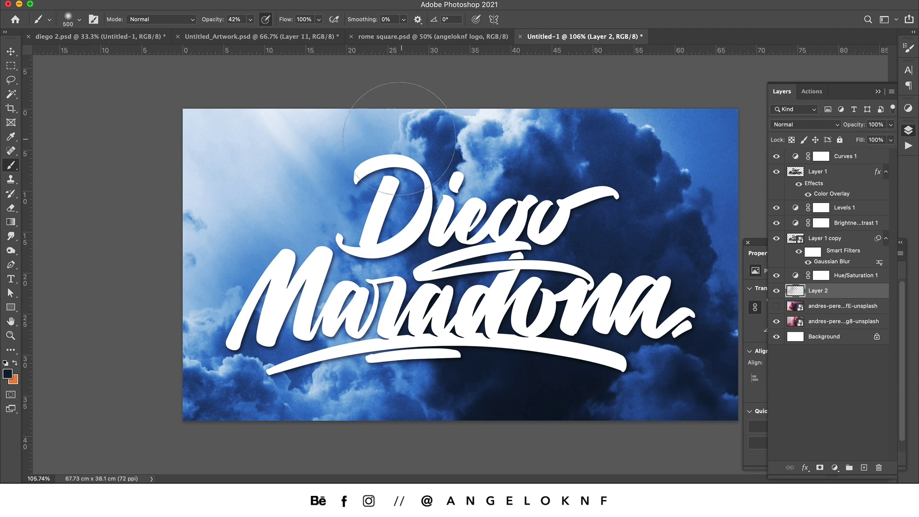
pyautogui.moveTo(415, 158)
pyautogui.mouseDown()
pyautogui.moveTo(479, 174)
pyautogui.moveTo(685, 296)
pyautogui.moveTo(398, 364)
pyautogui.moveTo(536, 330)
pyautogui.moveTo(600, 300)
pyautogui.moveTo(330, 352)
pyautogui.moveTo(565, 306)
pyautogui.moveTo(527, 268)
pyautogui.moveTo(478, 330)
pyautogui.moveTo(518, 335)
pyautogui.mouseUp()
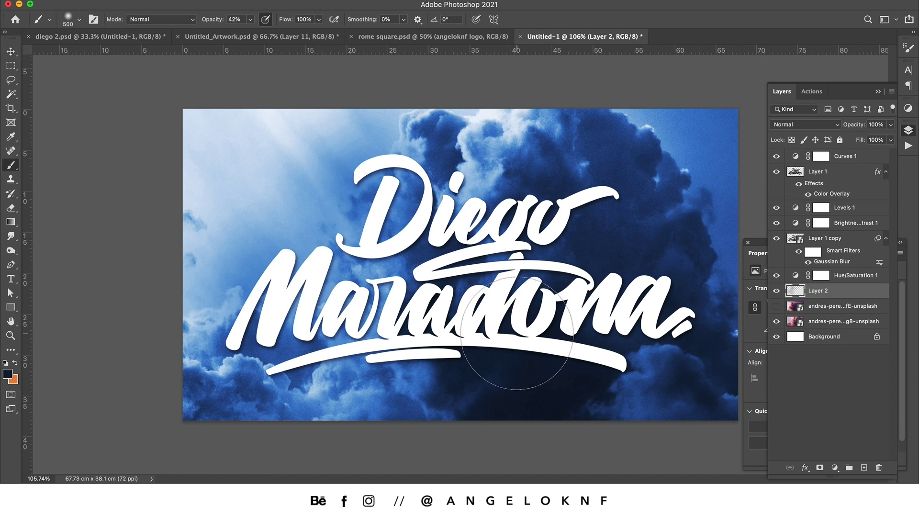
pyautogui.press('v')
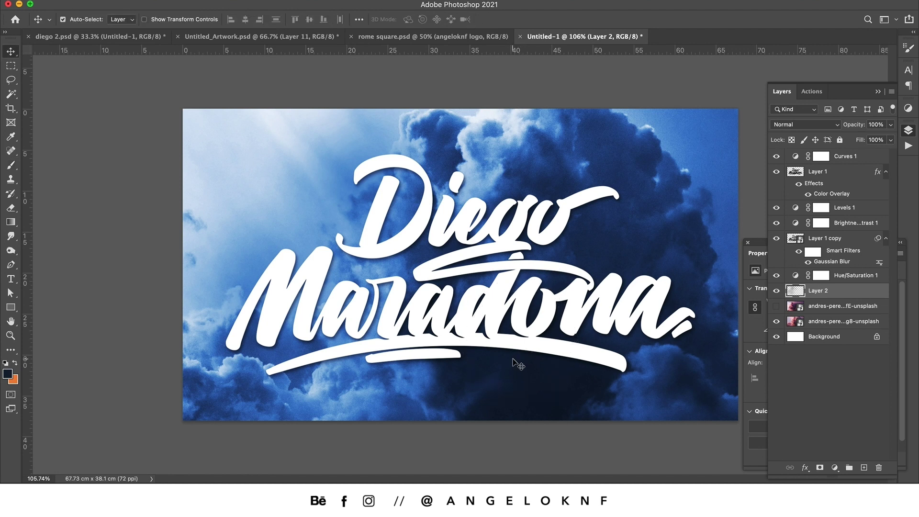
pyautogui.click(514, 364)
pyautogui.press('z')
pyautogui.moveTo(428, 263); pyautogui.dragTo(423, 262)
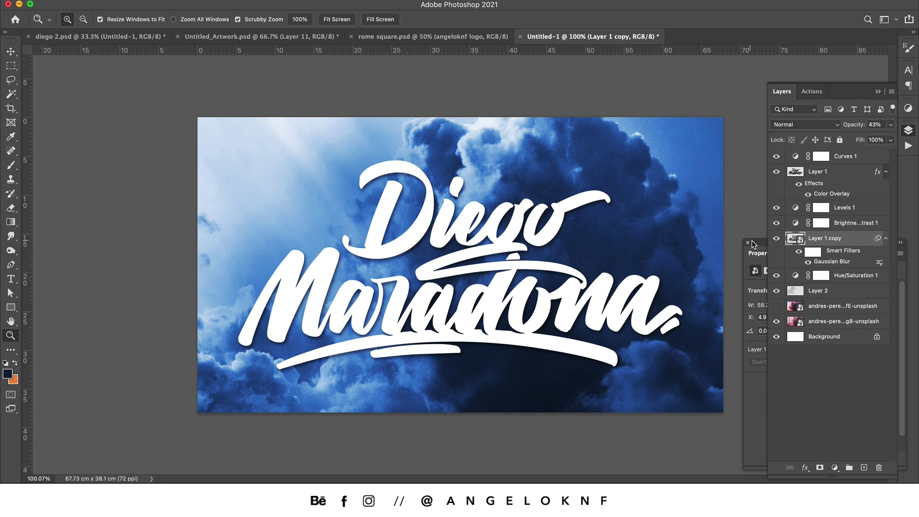
# Retune Hue/Saturation 1 to hue 211, saturation 39 and lightness -5.
pyautogui.click(835, 182)
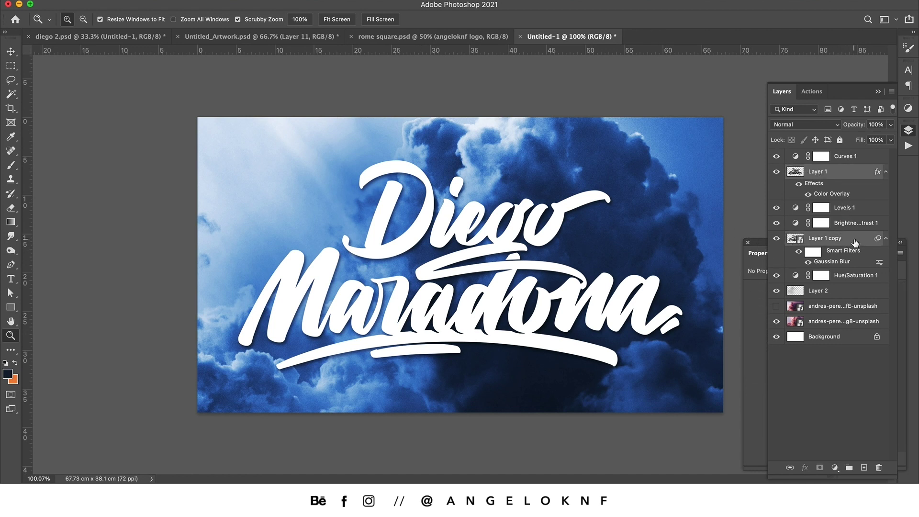
pyautogui.press('v')
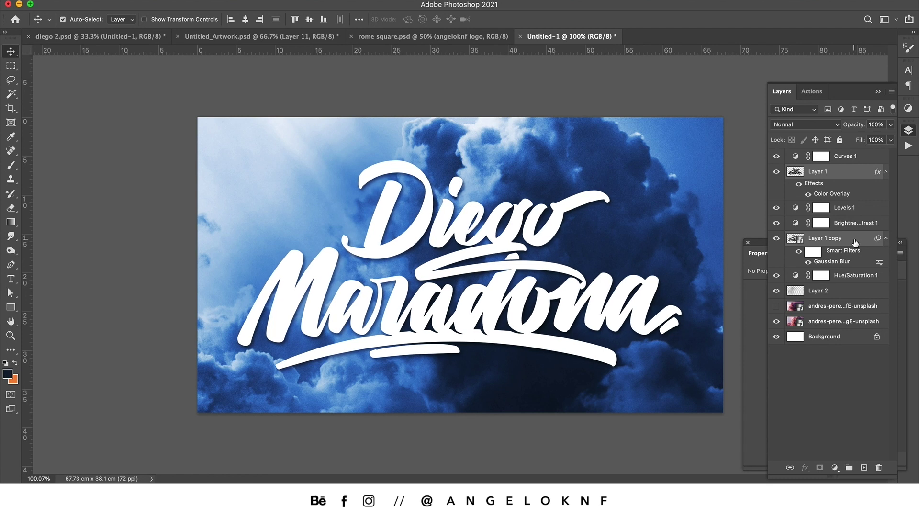
pyautogui.click(855, 242)
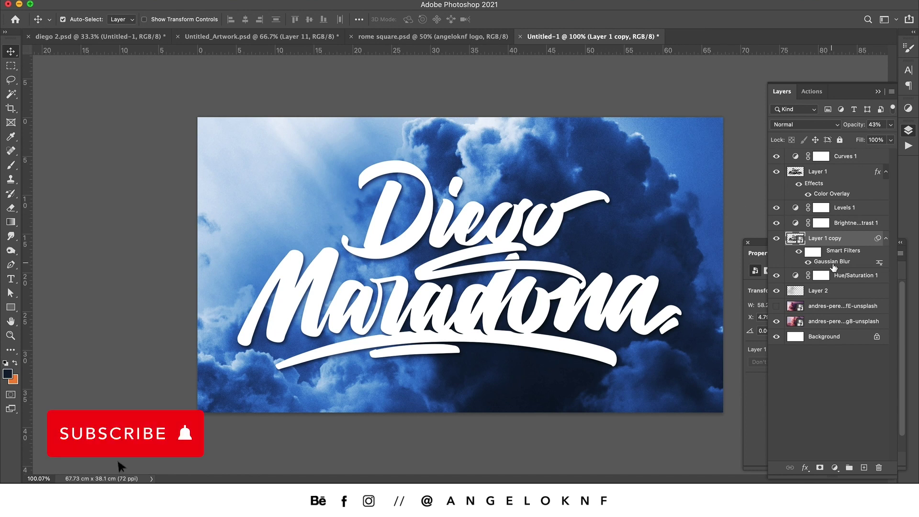
pyautogui.click(799, 279)
pyautogui.doubleClick(796, 277)
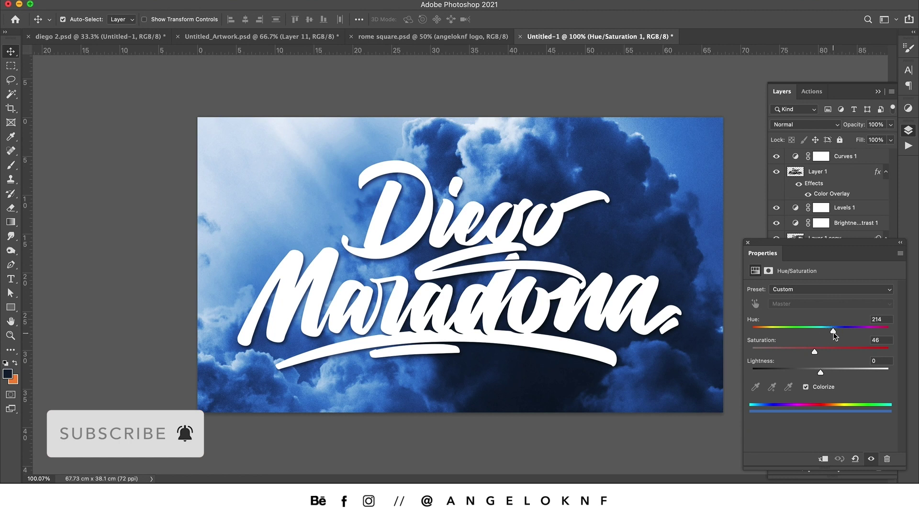
pyautogui.moveTo(834, 335); pyautogui.dragTo(833, 334)
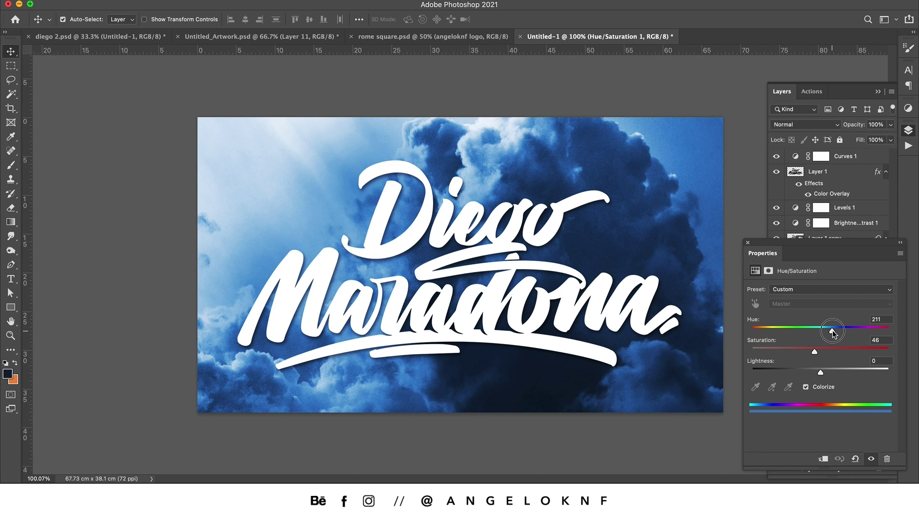
pyautogui.moveTo(815, 352); pyautogui.dragTo(807, 355)
pyautogui.moveTo(822, 375); pyautogui.dragTo(819, 376)
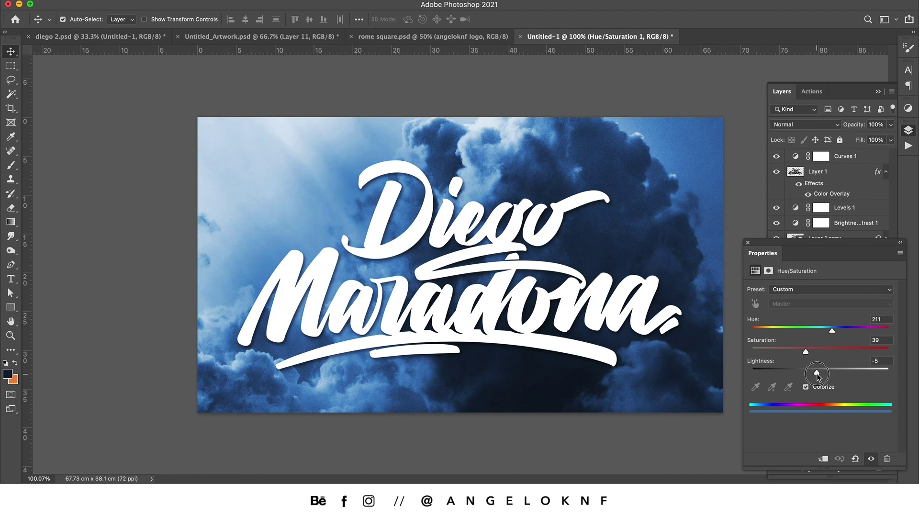
# Move the lower Curves 1 point to input 68, output 52, then close the panels.
pyautogui.click(799, 229)
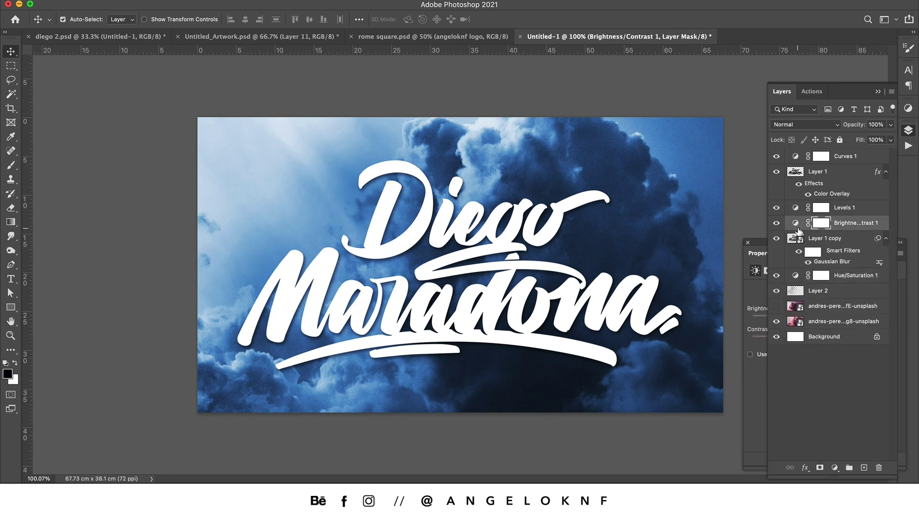
pyautogui.click(798, 212)
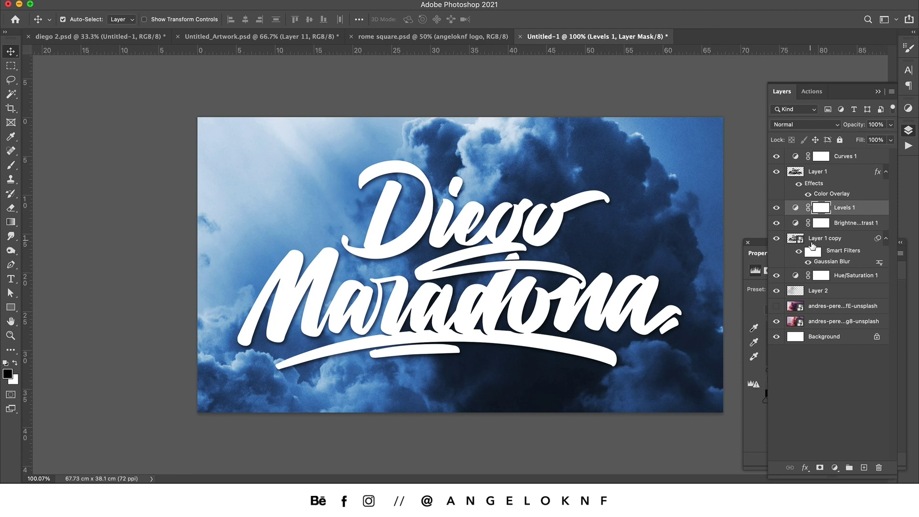
pyautogui.click(798, 157)
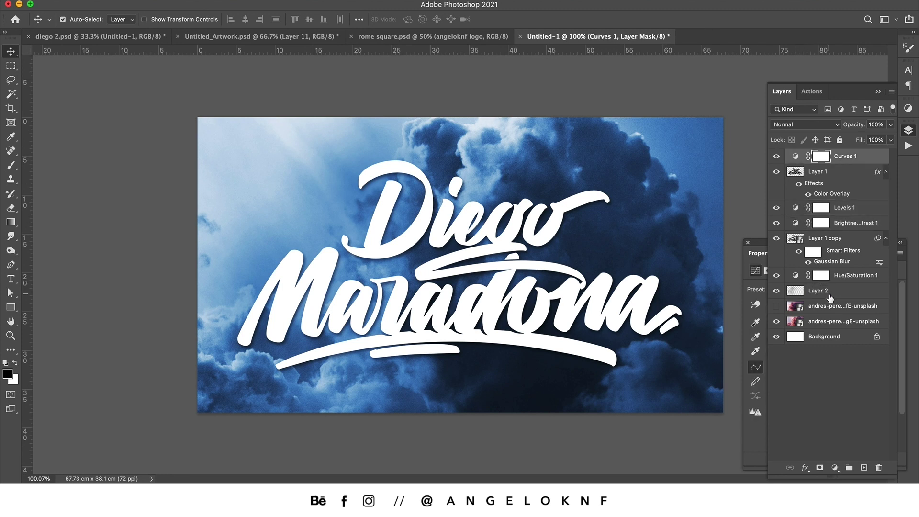
pyautogui.click(765, 358)
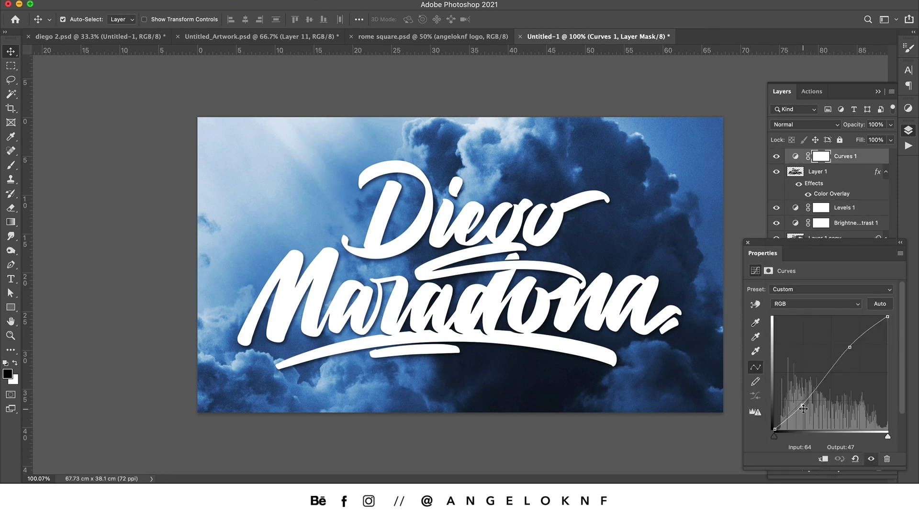
pyautogui.moveTo(803, 406); pyautogui.dragTo(807, 407)
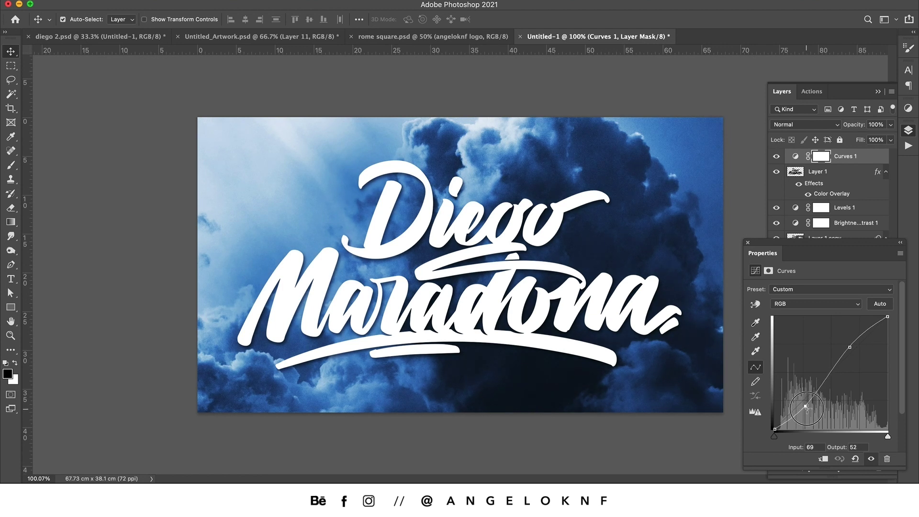
pyautogui.moveTo(805, 407); pyautogui.dragTo(805, 406)
pyautogui.click(908, 133)
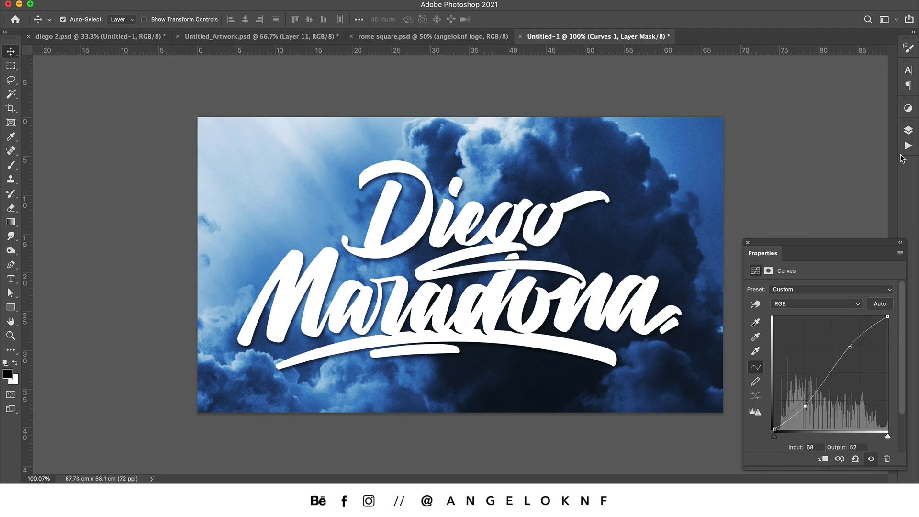
pyautogui.click(752, 244)
pyautogui.press('z')
pyautogui.moveTo(460, 267)
pyautogui.mouseDown()
pyautogui.moveTo(517, 285)
pyautogui.moveTo(917, 275)
pyautogui.mouseUp()
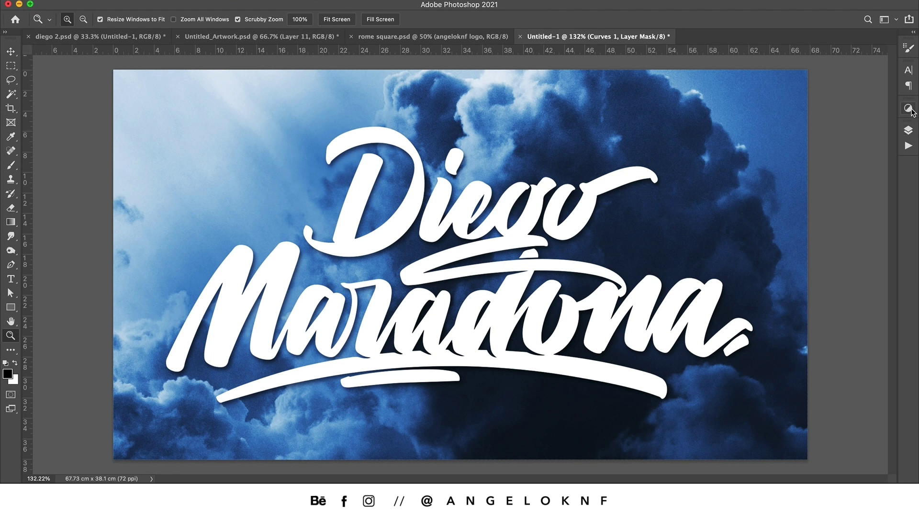
# Leave Layer 1's Color Overlay unchanged and set the shadow's Gaussian Blur radius to 3.9 px.
pyautogui.click(908, 131)
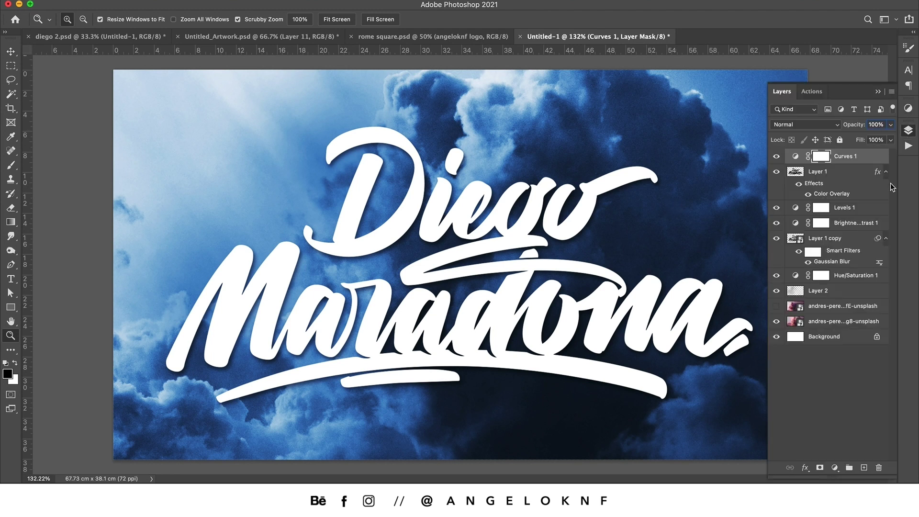
pyautogui.click(845, 177)
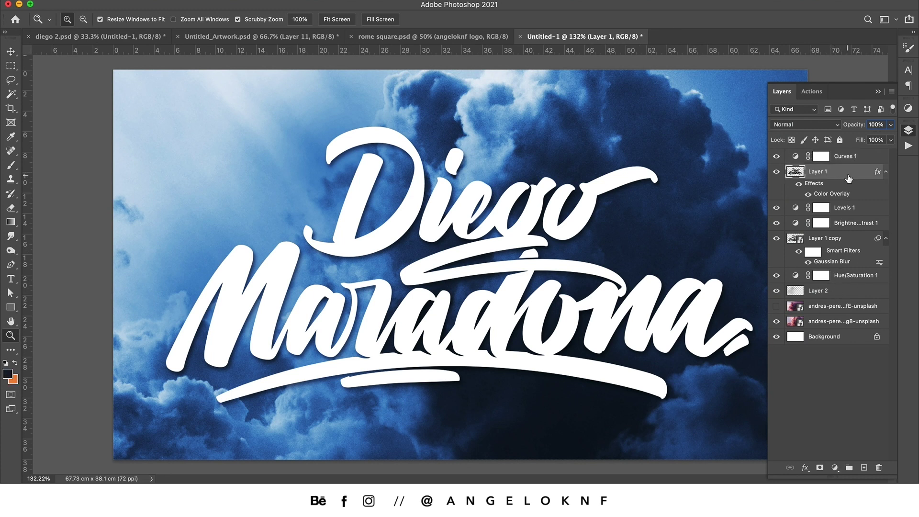
pyautogui.doubleClick(832, 194)
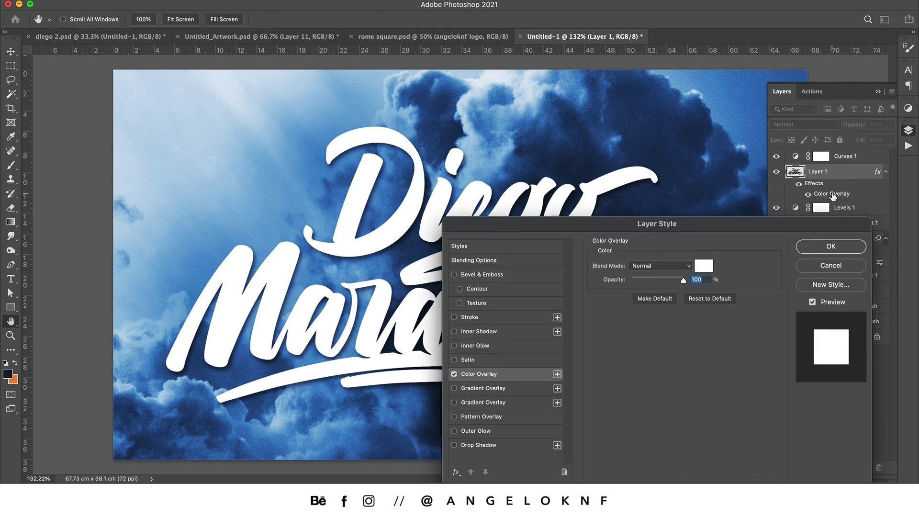
pyautogui.click(827, 265)
pyautogui.doubleClick(821, 196)
pyautogui.click(843, 267)
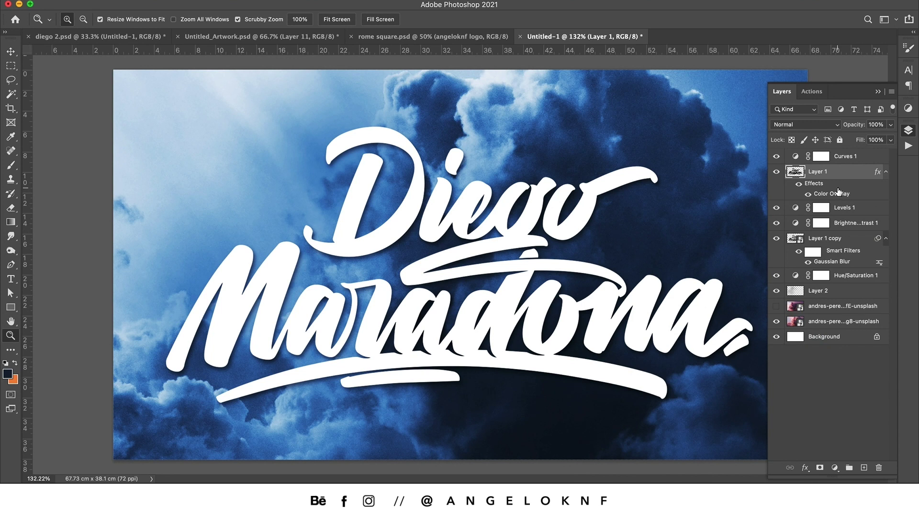
pyautogui.doubleClick(839, 260)
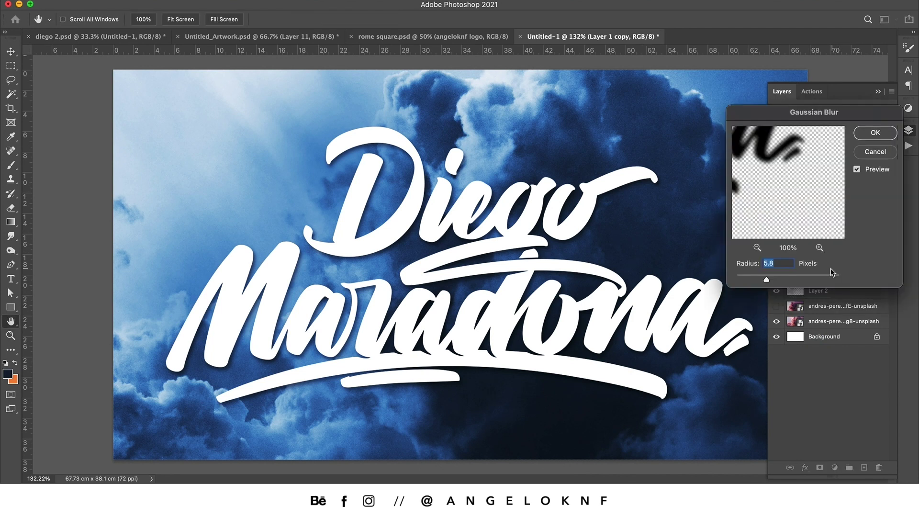
pyautogui.click(757, 277)
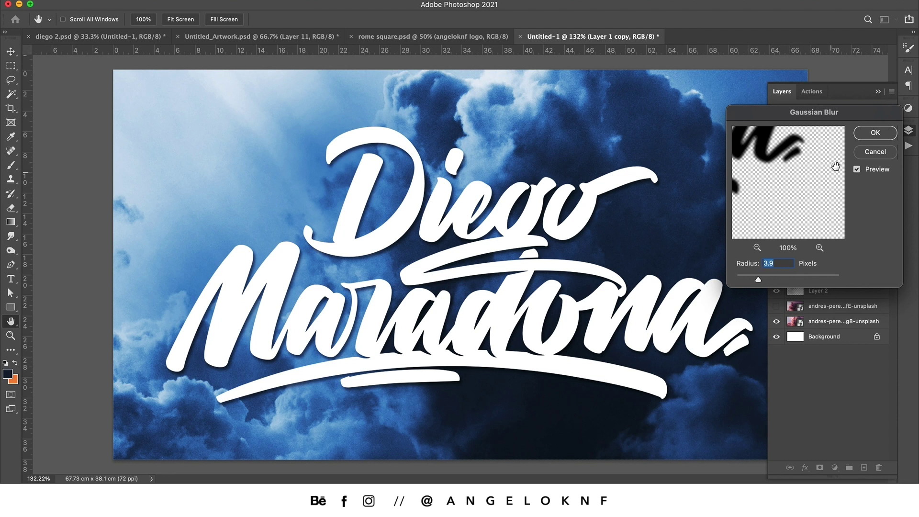
pyautogui.click(875, 132)
pyautogui.press('v')
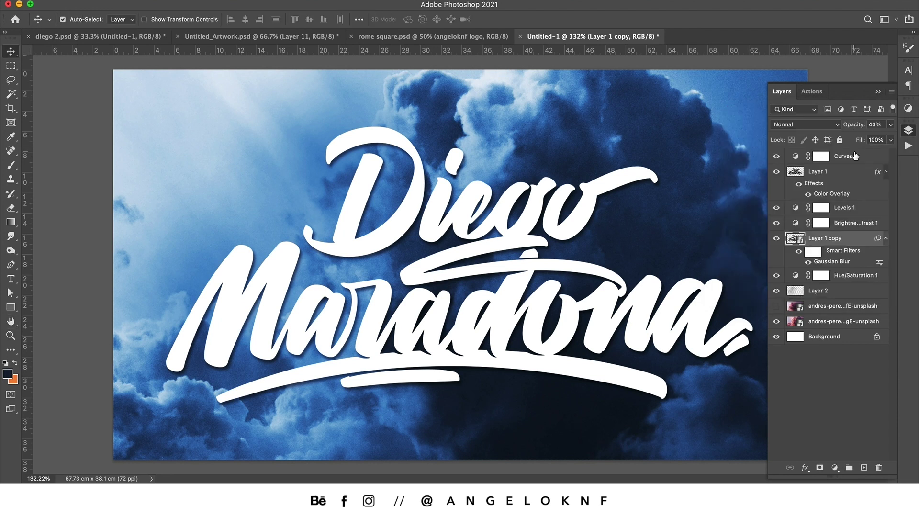